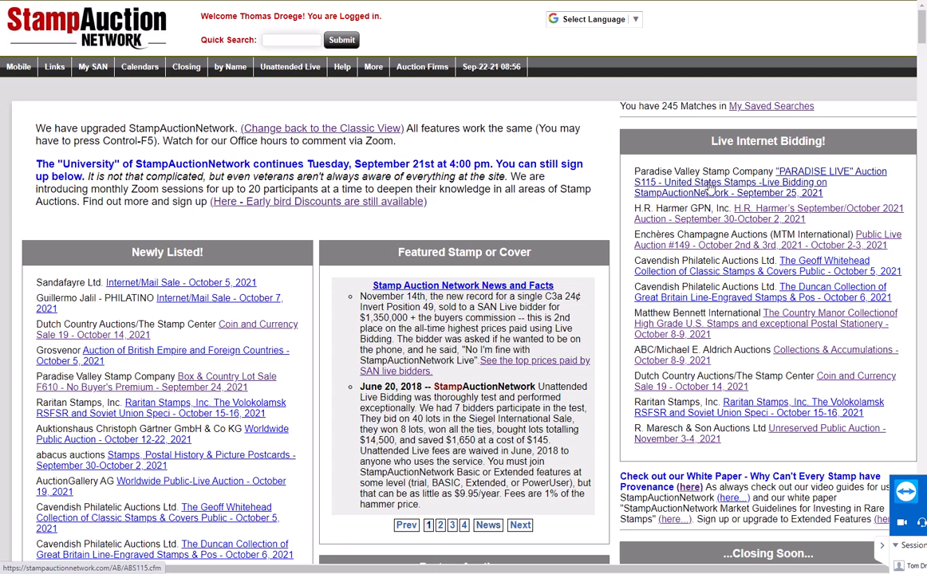
- Open the US STAMPS lots 101-120 catalog page of Paradise Valley Stamp Company's sale S115
{"action": "left_click", "coordinate": [709, 186]}
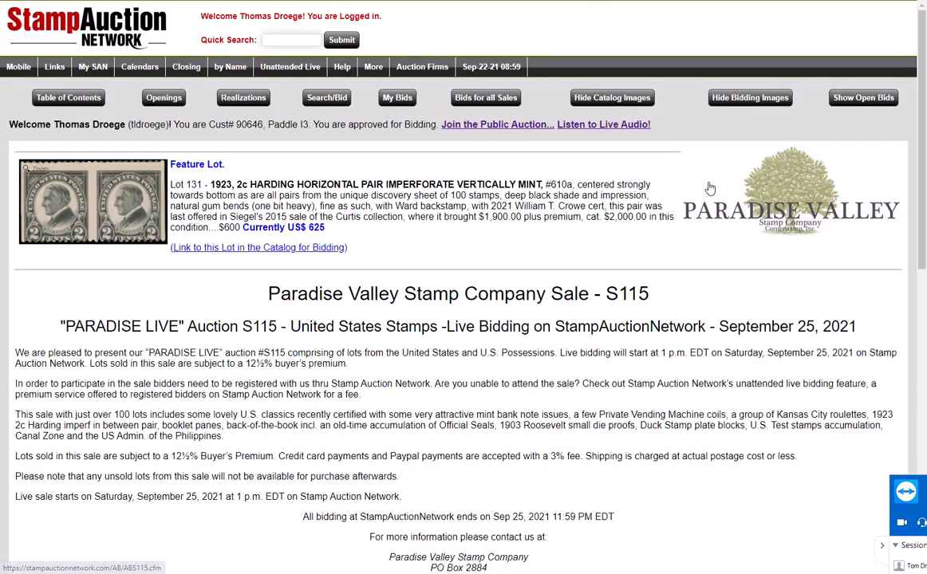
{"action": "scroll", "coordinate": [341, 303], "scroll_direction": "down", "scroll_amount": 5}
{"action": "scroll", "coordinate": [341, 302], "scroll_direction": "down", "scroll_amount": 2}
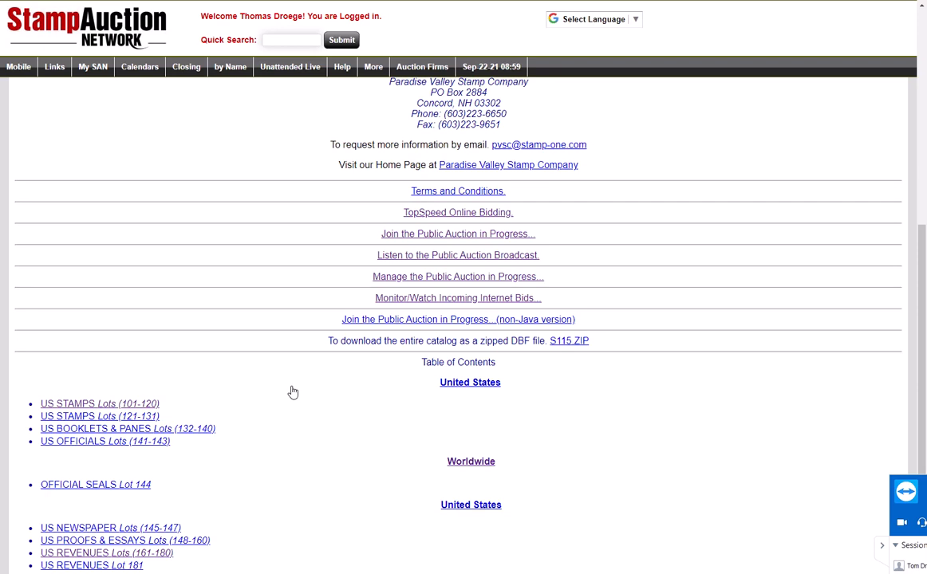
{"action": "left_click", "coordinate": [91, 407]}
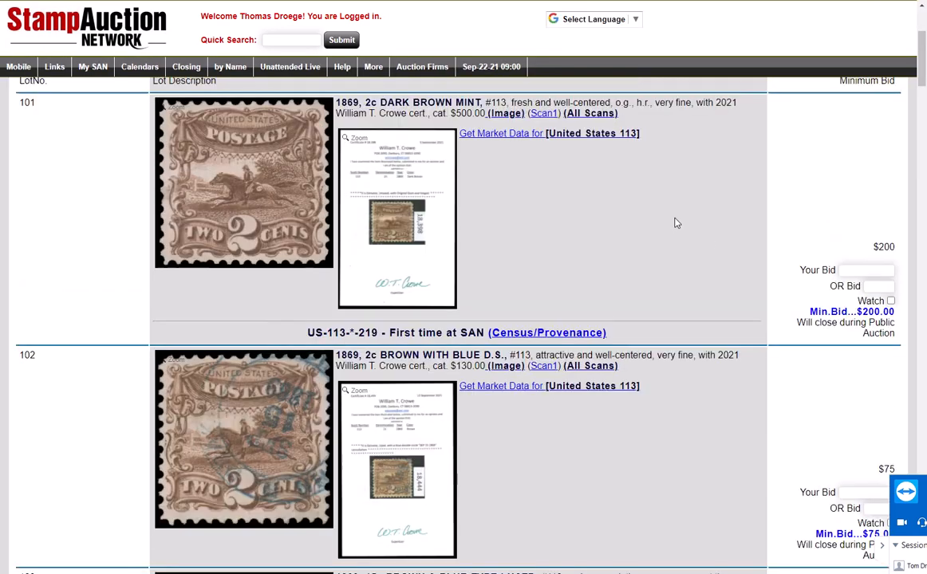
- Enter a bid of 10 on lot 101, the 1869 2c dark brown mint, and submit it
{"action": "scroll", "coordinate": [638, 211], "scroll_direction": "up", "scroll_amount": 1}
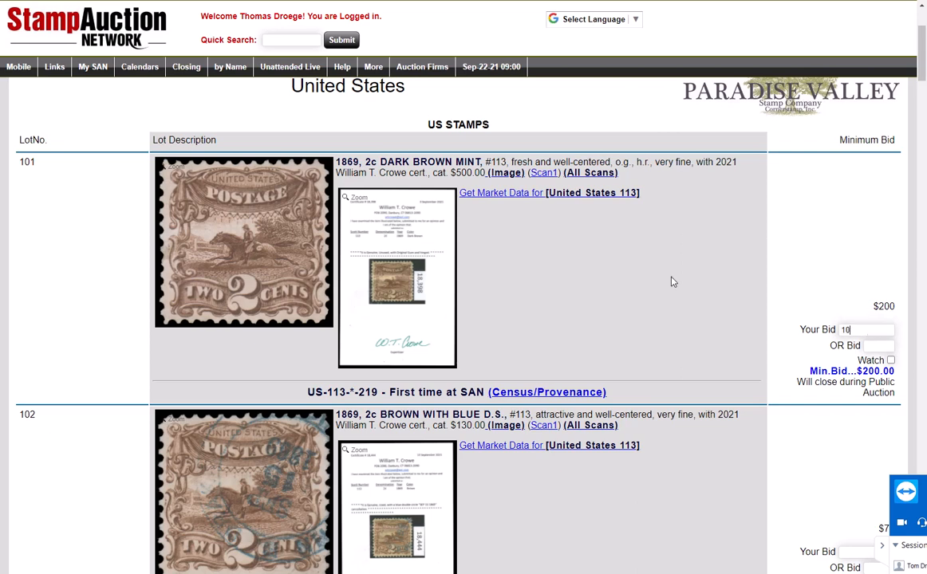
{"action": "left_click_drag", "start_coordinate": [917, 61], "coordinate": [918, 32]}
{"action": "left_click", "coordinate": [458, 162]}
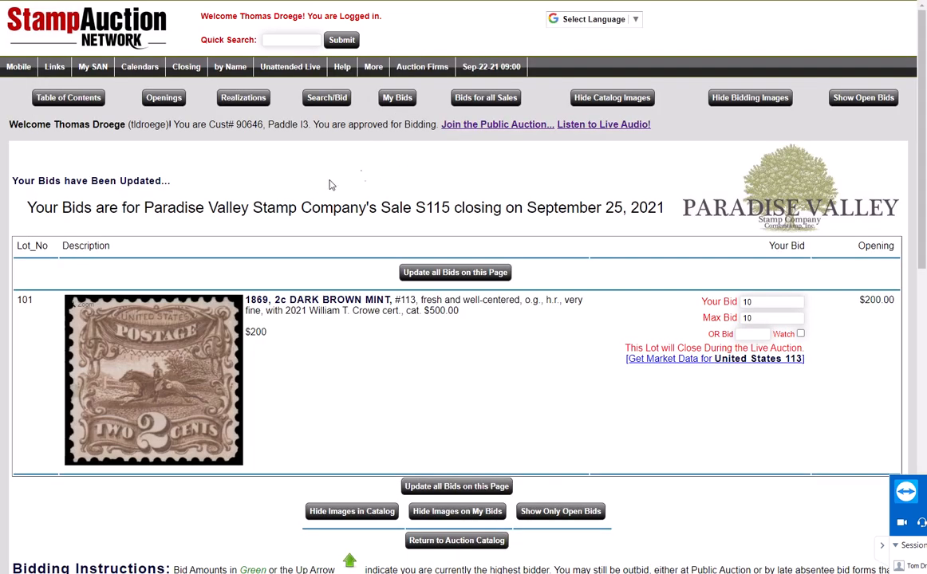
- Review the bids placed across all of Paradise Valley Stamp Company's sales
{"action": "left_click", "coordinate": [465, 102]}
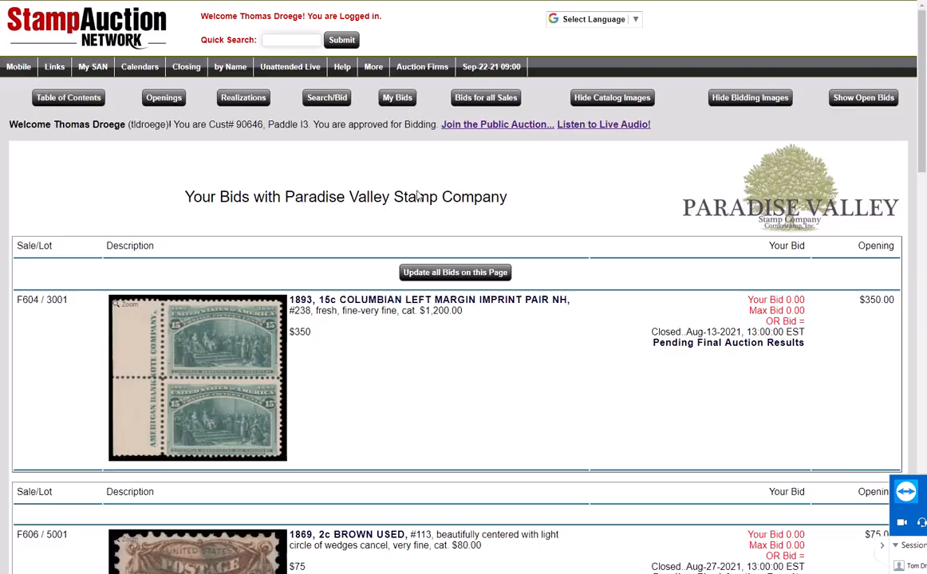
{"action": "scroll", "coordinate": [378, 239], "scroll_direction": "down", "scroll_amount": 3}
{"action": "scroll", "coordinate": [374, 244], "scroll_direction": "up", "scroll_amount": 3}
- Display all bids placed with every auction firm at StampAuctionNetwork
{"action": "left_click", "coordinate": [89, 73]}
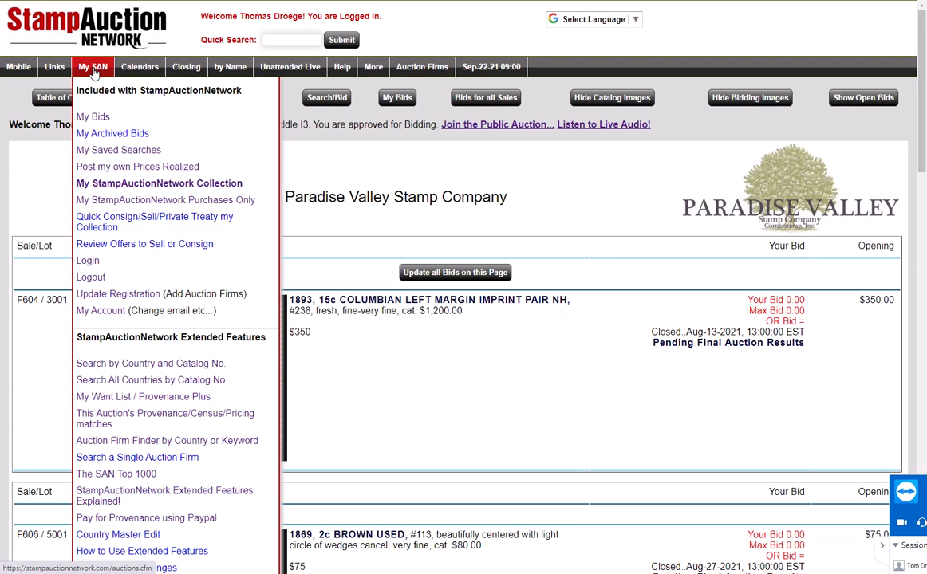
{"action": "left_click", "coordinate": [96, 120]}
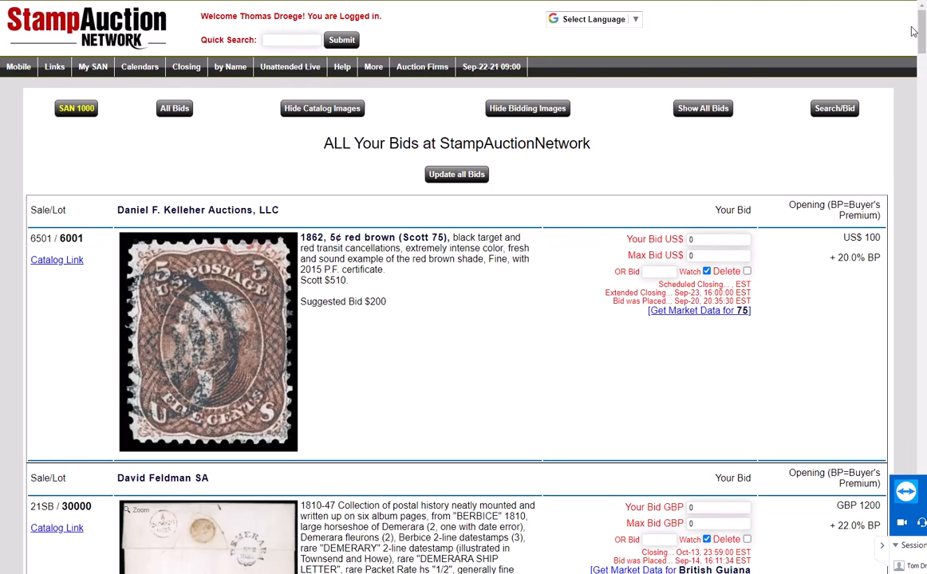
{"action": "mouse_move", "coordinate": [921, 32]}
{"action": "left_mouse_down"}
{"action": "mouse_move", "coordinate": [923, 462]}
{"action": "mouse_move", "coordinate": [921, 30]}
{"action": "left_mouse_up"}
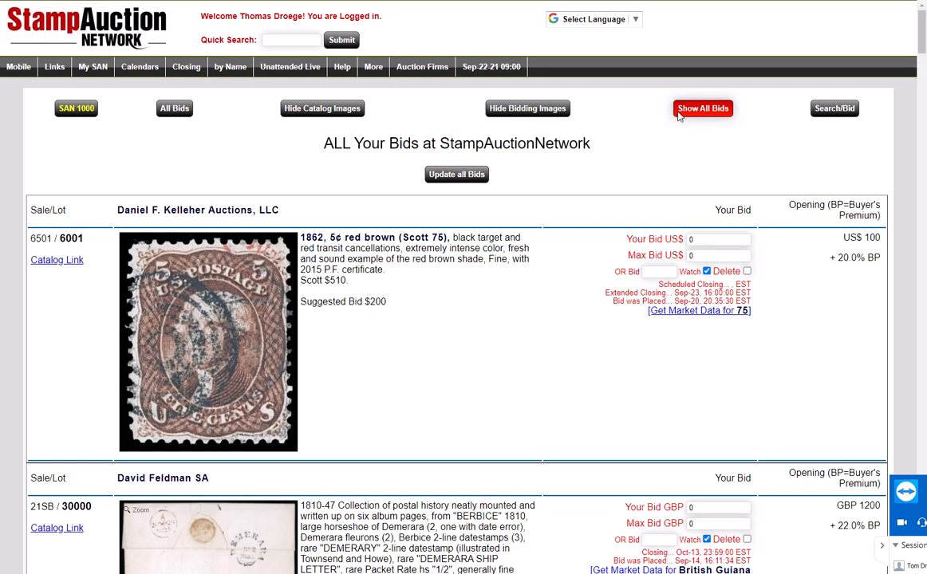
- Return to the S115 sale from the home page and view its bids, followed by the bids for all of the firm's sales
{"action": "left_click", "coordinate": [110, 41]}
{"action": "left_click", "coordinate": [683, 185]}
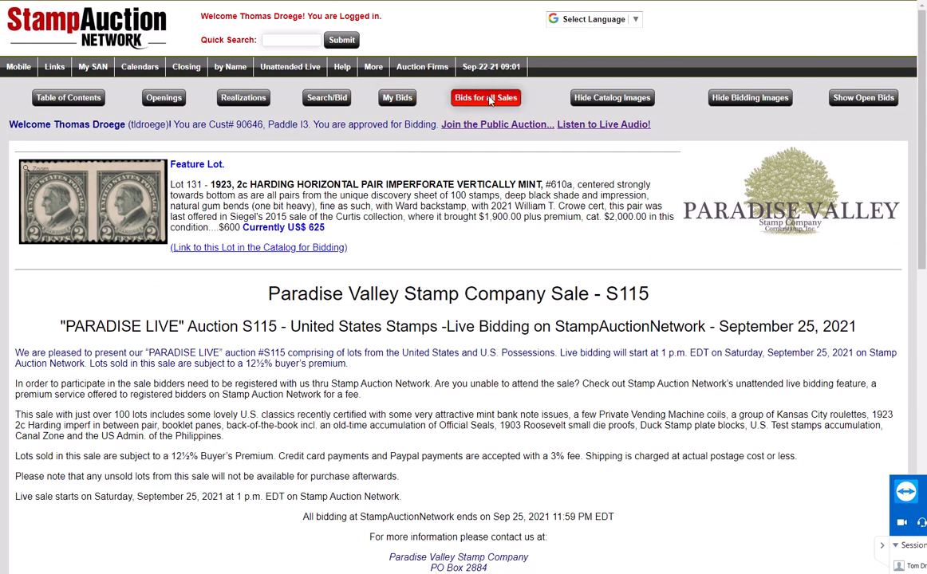
{"action": "left_click", "coordinate": [396, 97]}
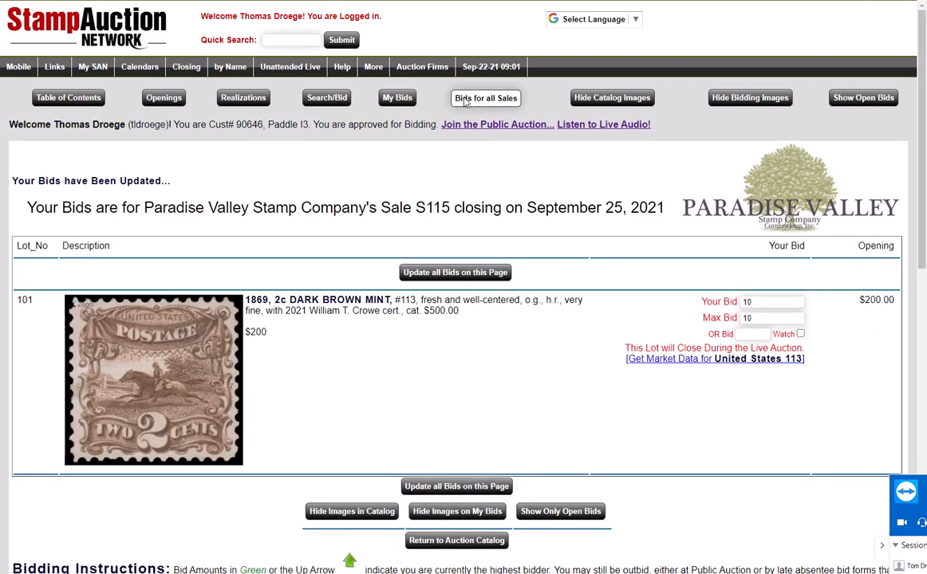
{"action": "left_click", "coordinate": [486, 98]}
- View the site-wide list of all bids and return to the StampAuctionNetwork home page
{"action": "mouse_move", "coordinate": [99, 76]}
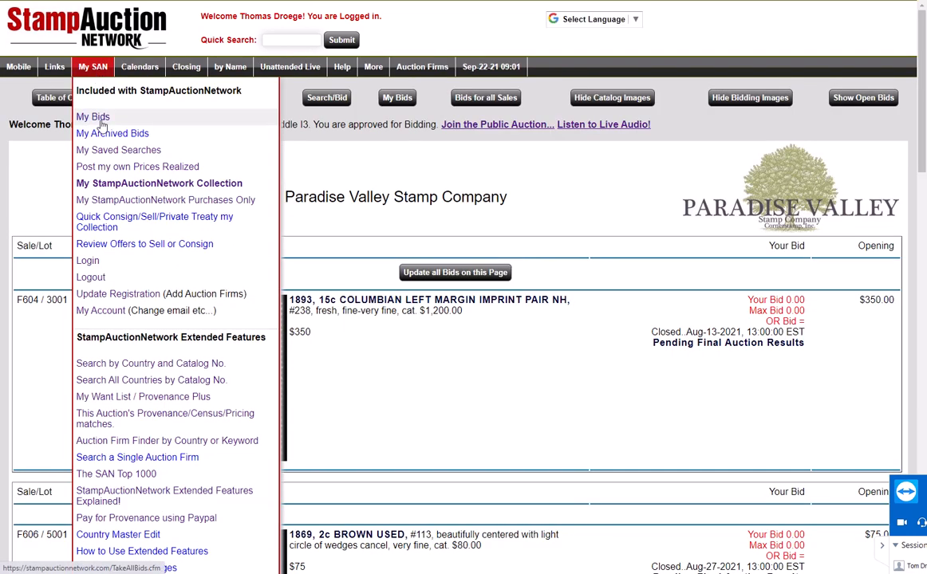
{"action": "left_click", "coordinate": [94, 118]}
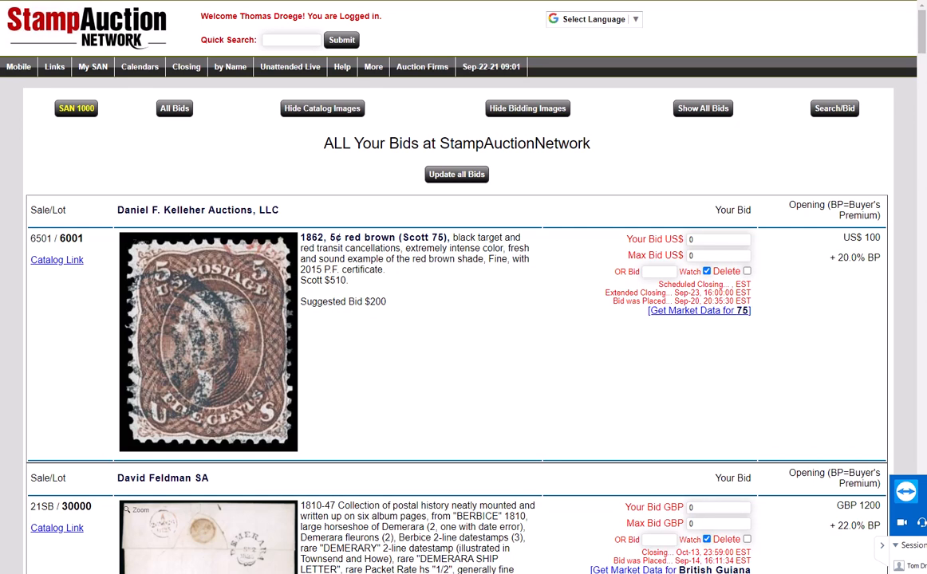
{"action": "left_click", "coordinate": [111, 45]}
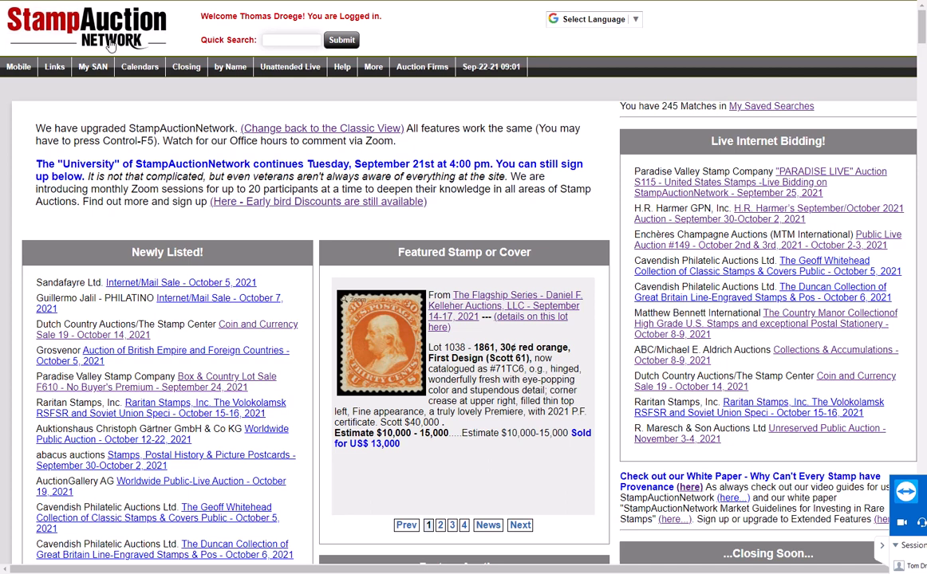
- Read the S115 sale's introduction page, view its public auction bidding screen, and close that screen
{"action": "left_click", "coordinate": [728, 187]}
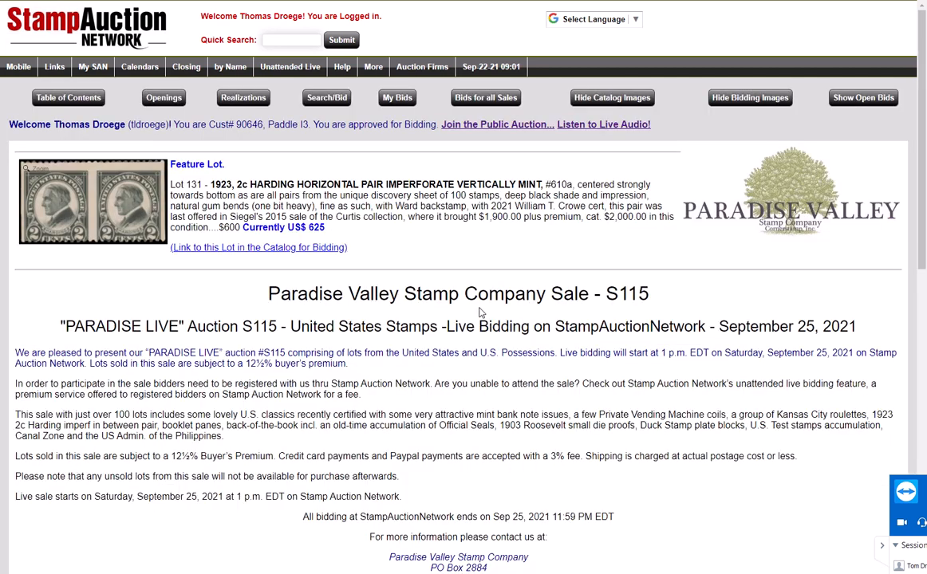
{"action": "scroll", "coordinate": [423, 394], "scroll_direction": "down", "scroll_amount": 2}
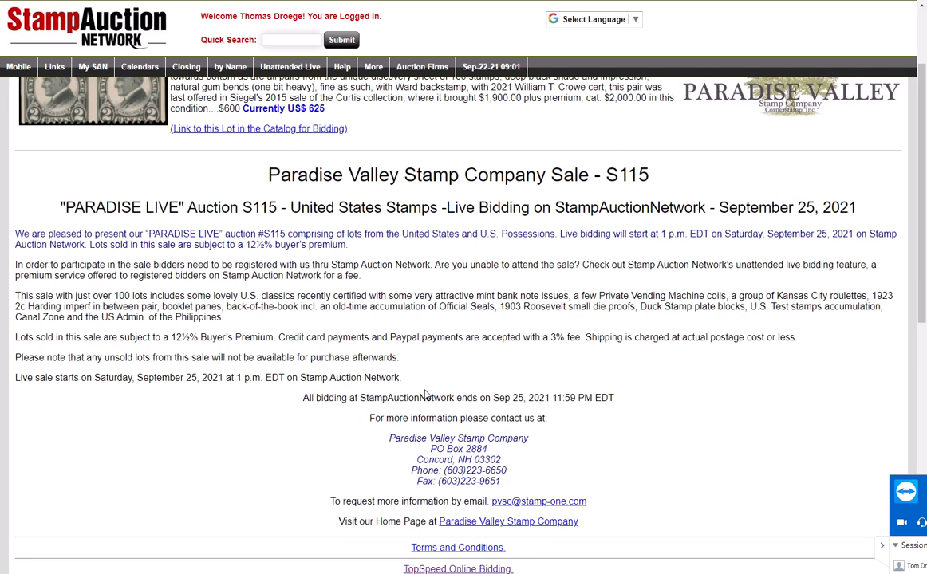
{"action": "scroll", "coordinate": [425, 393], "scroll_direction": "down", "scroll_amount": 1}
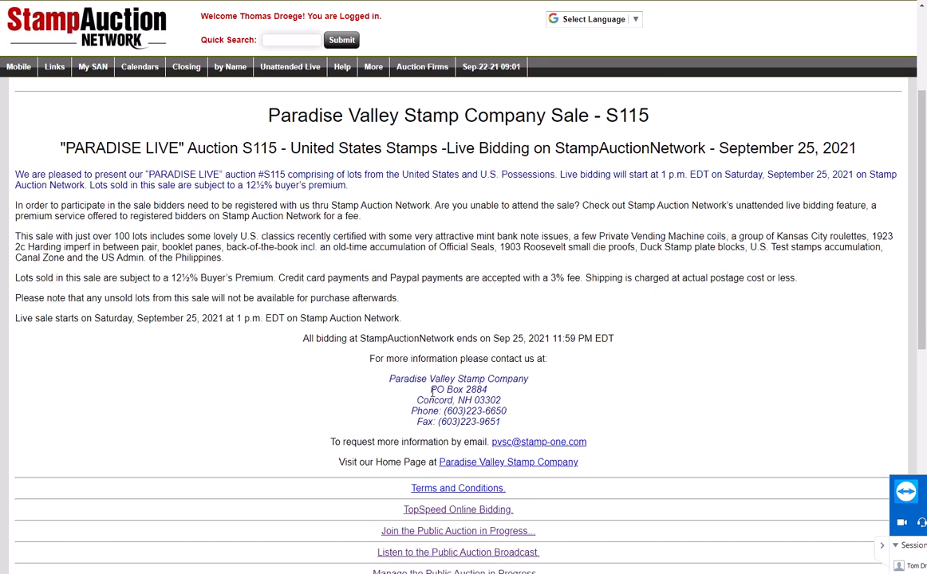
{"action": "scroll", "coordinate": [404, 356], "scroll_direction": "up", "scroll_amount": 3}
{"action": "scroll", "coordinate": [405, 356], "scroll_direction": "down", "scroll_amount": 4}
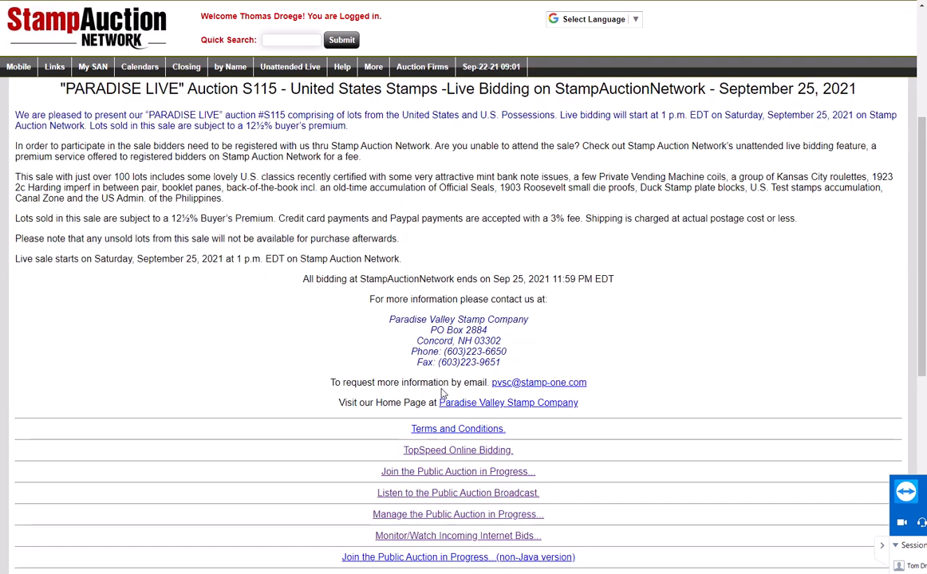
{"action": "scroll", "coordinate": [514, 367], "scroll_direction": "up", "scroll_amount": 4}
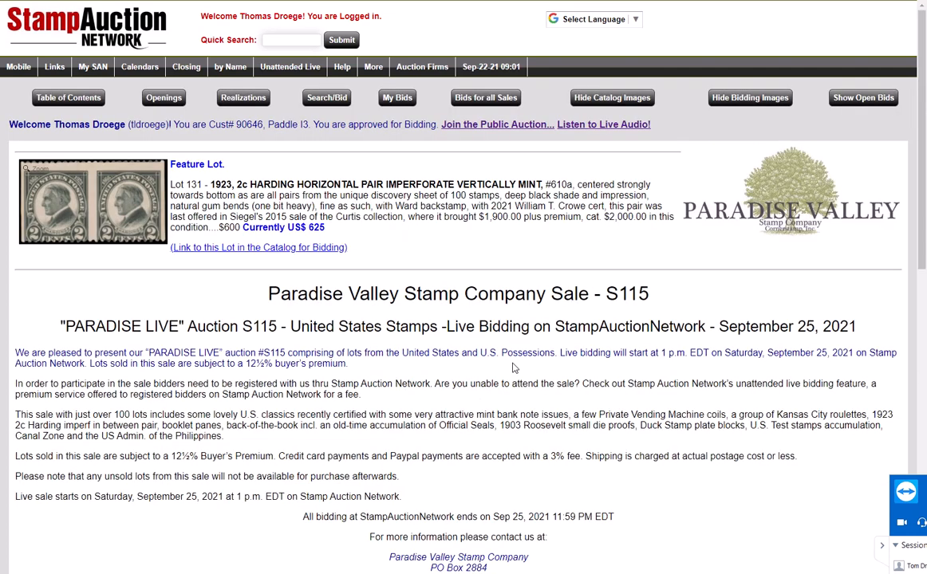
{"action": "left_click", "coordinate": [493, 128]}
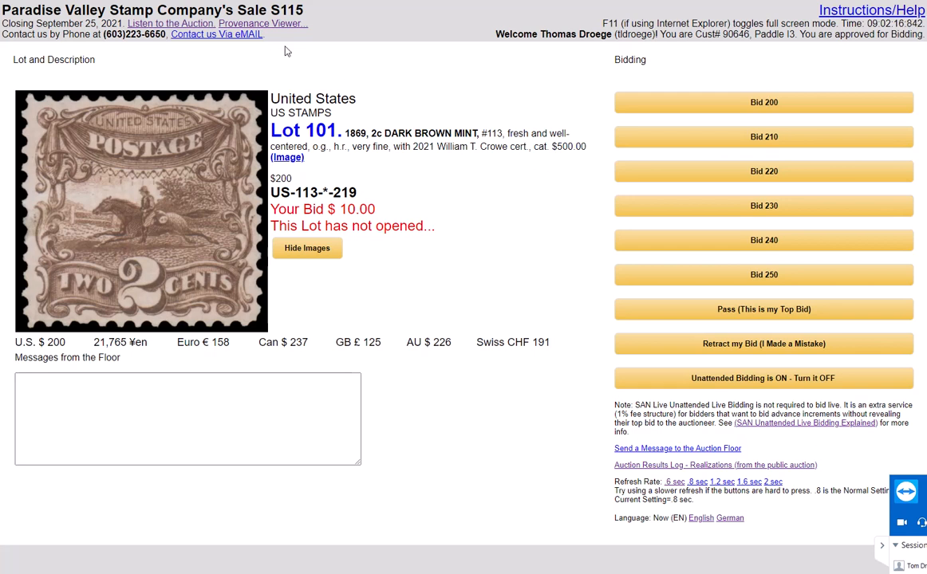
{"action": "left_click", "coordinate": [223, 1]}
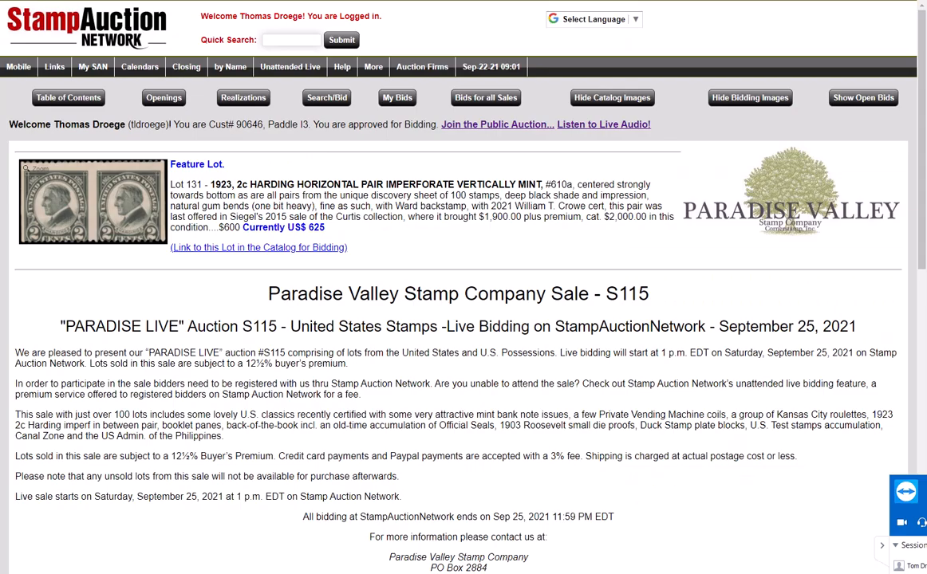
- Look through the bids for all Paradise Valley sales, starting from the S115 sale page
{"action": "mouse_move", "coordinate": [93, 66]}
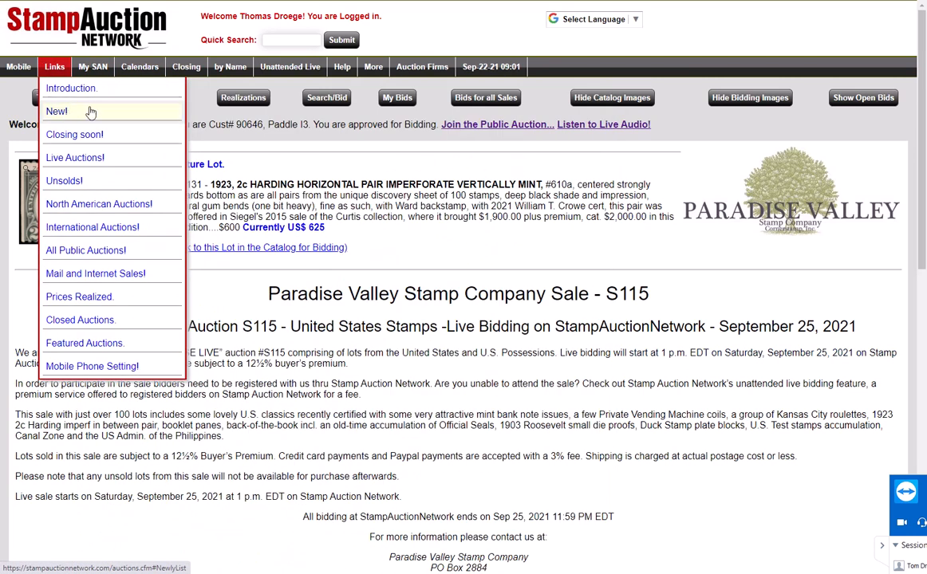
{"action": "mouse_move", "coordinate": [93, 66]}
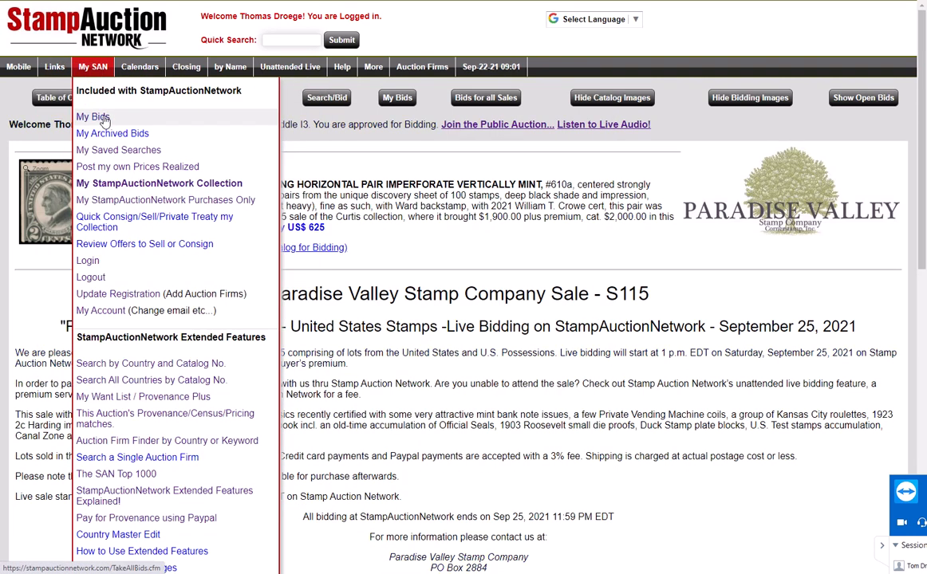
{"action": "left_click", "coordinate": [472, 97]}
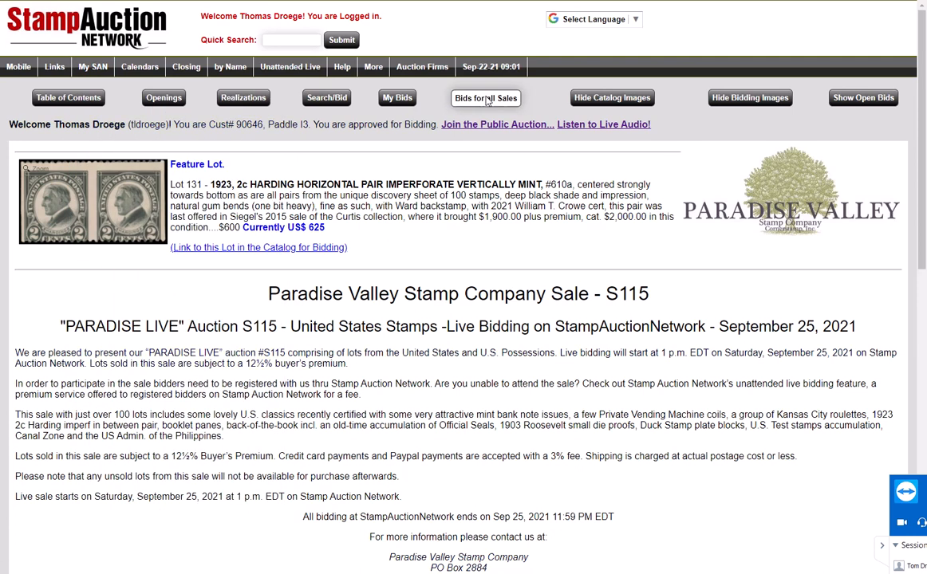
{"action": "scroll", "coordinate": [446, 320], "scroll_direction": "down", "scroll_amount": 3}
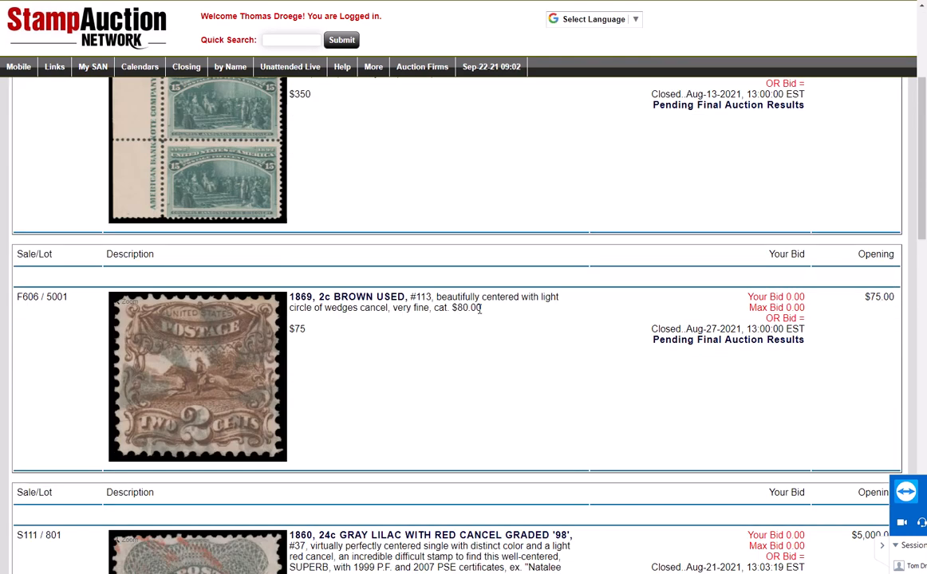
{"action": "scroll", "coordinate": [481, 314], "scroll_direction": "up", "scroll_amount": 2}
{"action": "scroll", "coordinate": [481, 313], "scroll_direction": "up", "scroll_amount": 1}
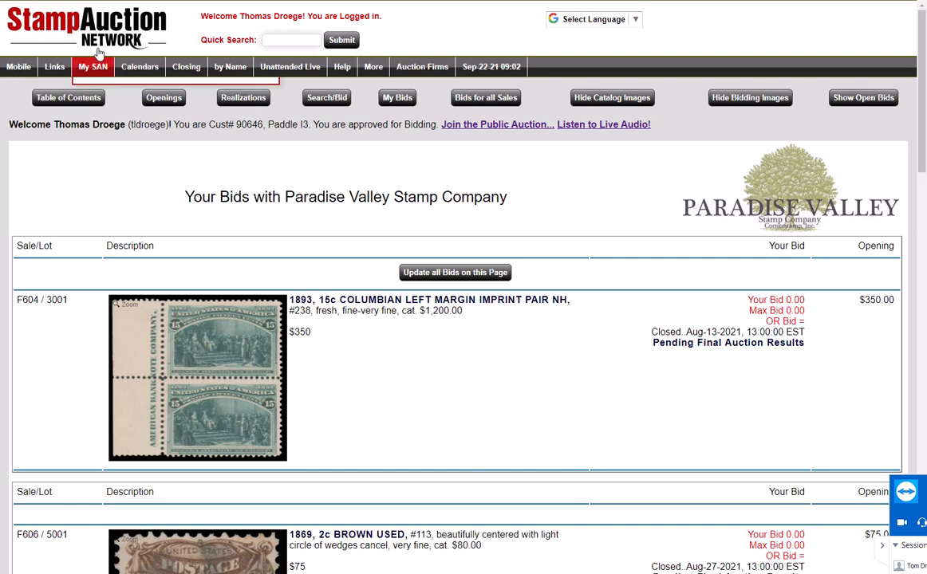
- From the home page, open the information page on Unattended Live Bidding and read through it
{"action": "left_click", "coordinate": [92, 24]}
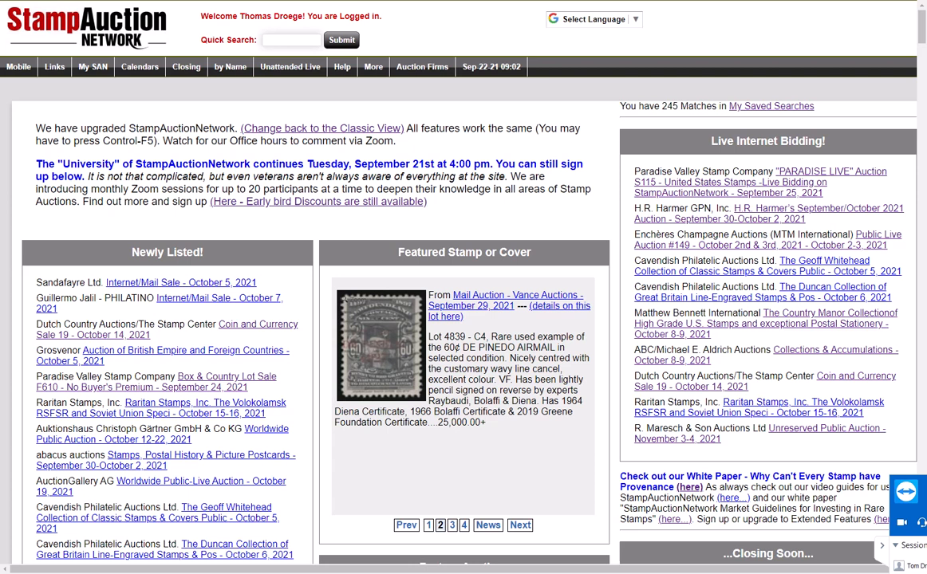
{"action": "mouse_move", "coordinate": [241, 69]}
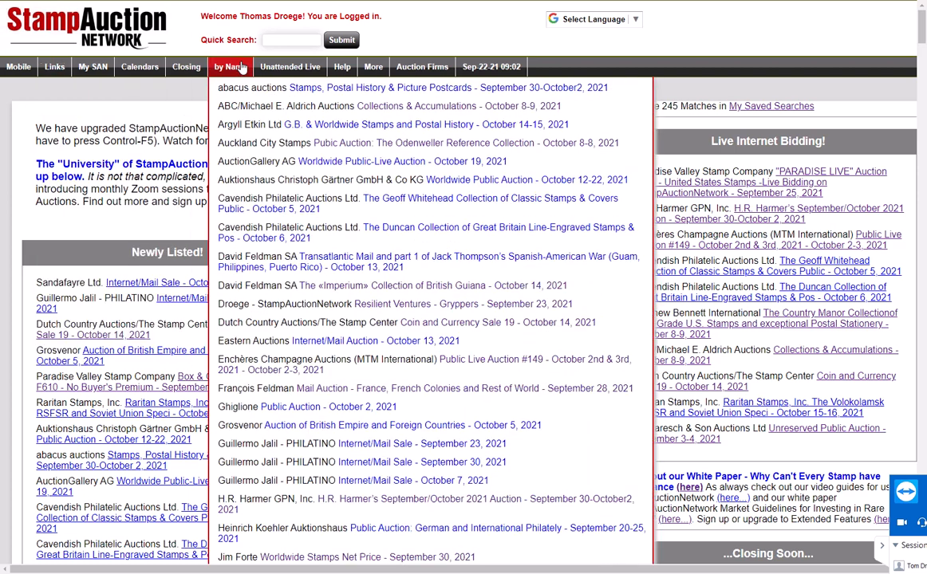
{"action": "mouse_move", "coordinate": [285, 70]}
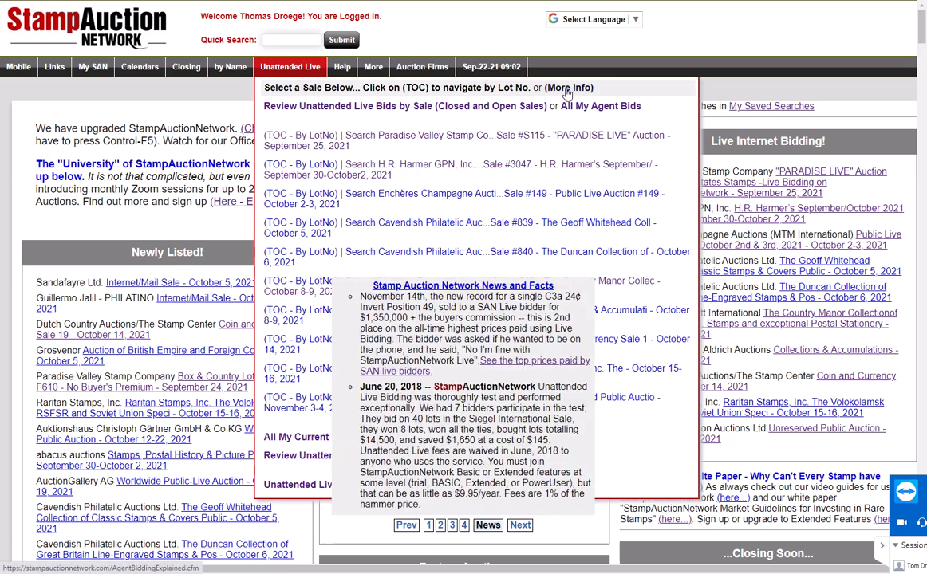
{"action": "left_click", "coordinate": [568, 89]}
{"action": "scroll", "coordinate": [403, 200], "scroll_direction": "down", "scroll_amount": 3}
{"action": "scroll", "coordinate": [446, 223], "scroll_direction": "down", "scroll_amount": 2}
{"action": "scroll", "coordinate": [447, 223], "scroll_direction": "up", "scroll_amount": 5}
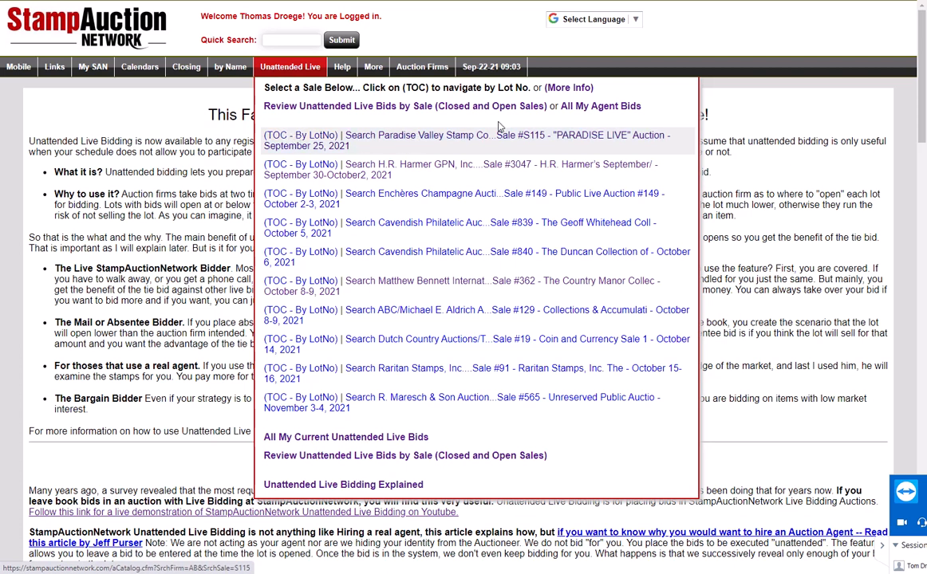
- In sale S115's unattended live bidding catalog, open US STAMPS lots 101-120 and set lot 101's bid to US$ 100 with OR Bid A
{"action": "left_click", "coordinate": [292, 138]}
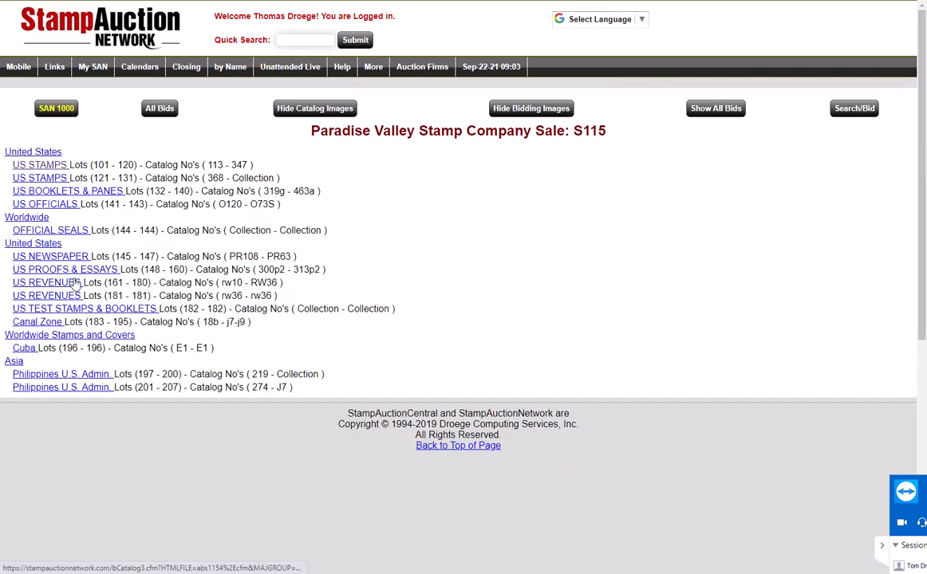
{"action": "left_click", "coordinate": [44, 165]}
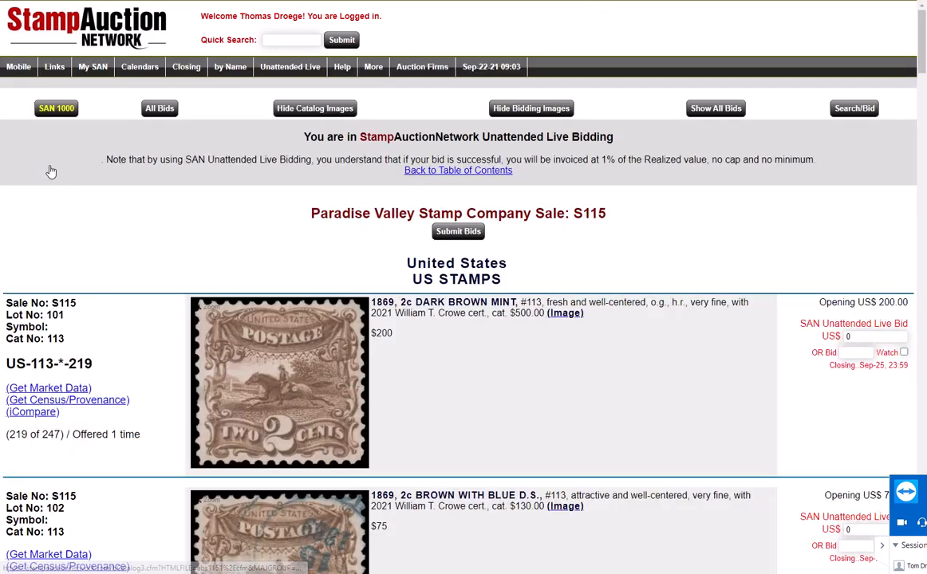
{"action": "left_click", "coordinate": [868, 336]}
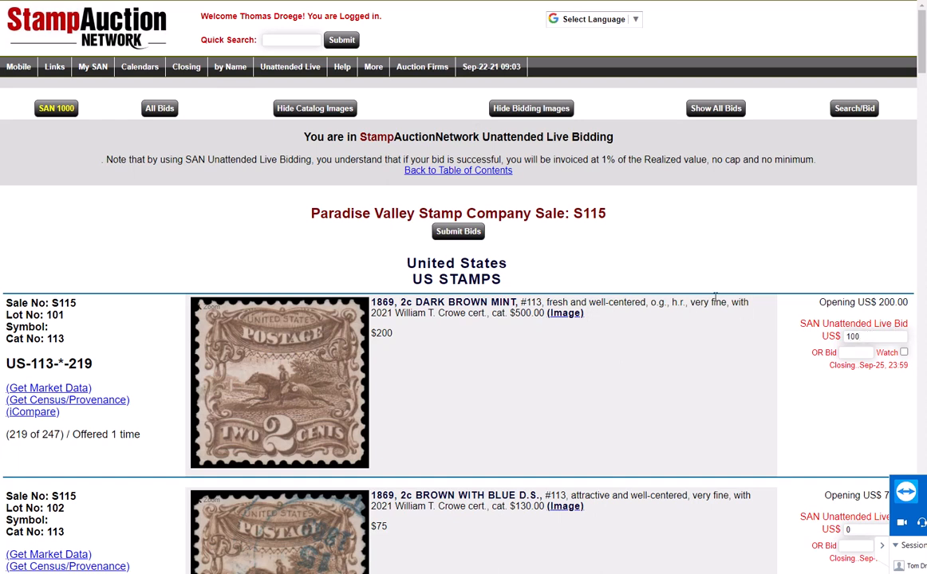
{"action": "scroll", "coordinate": [646, 238], "scroll_direction": "down", "scroll_amount": 1}
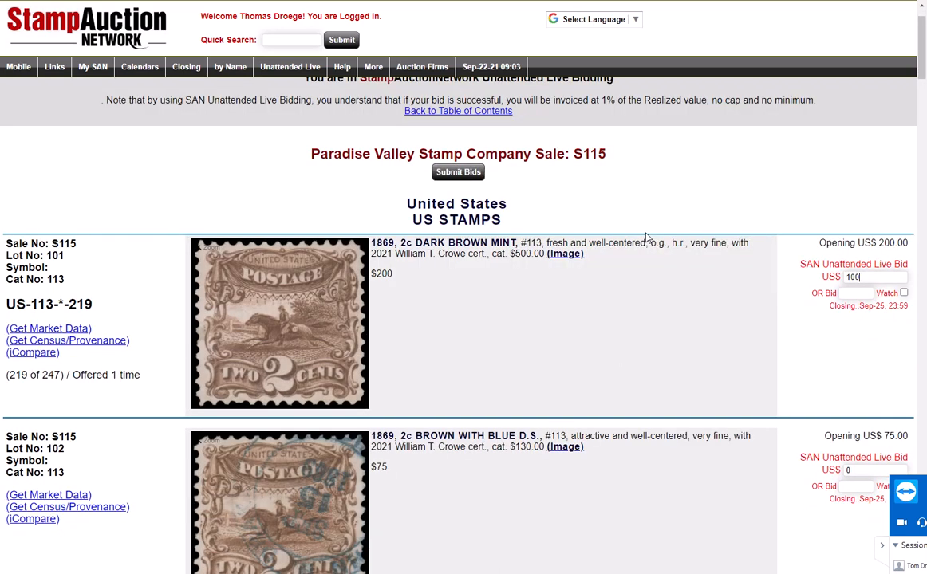
{"action": "left_click", "coordinate": [861, 294]}
{"action": "left_click_drag", "start_coordinate": [861, 295], "coordinate": [836, 293]}
{"action": "type", "text": "A"}
- Set lot 102's unattended live bid to US$ 100 with OR Bid A and submit the bids
{"action": "scroll", "coordinate": [797, 302], "scroll_direction": "down", "scroll_amount": 2}
{"action": "left_click_drag", "start_coordinate": [857, 352], "coordinate": [837, 355]}
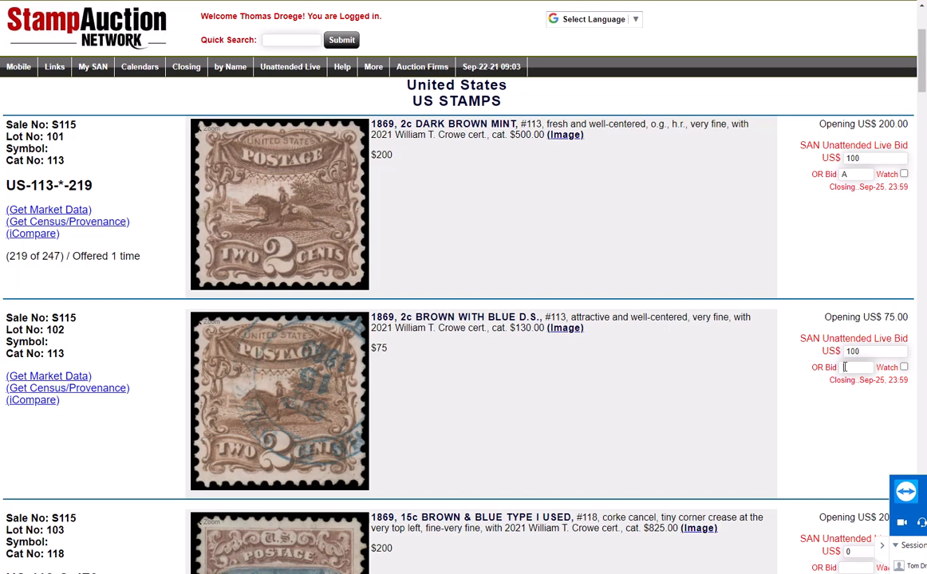
{"action": "left_click", "coordinate": [848, 368]}
{"action": "type", "text": "A"}
{"action": "scroll", "coordinate": [613, 252], "scroll_direction": "up", "scroll_amount": 3}
{"action": "left_click", "coordinate": [467, 232]}
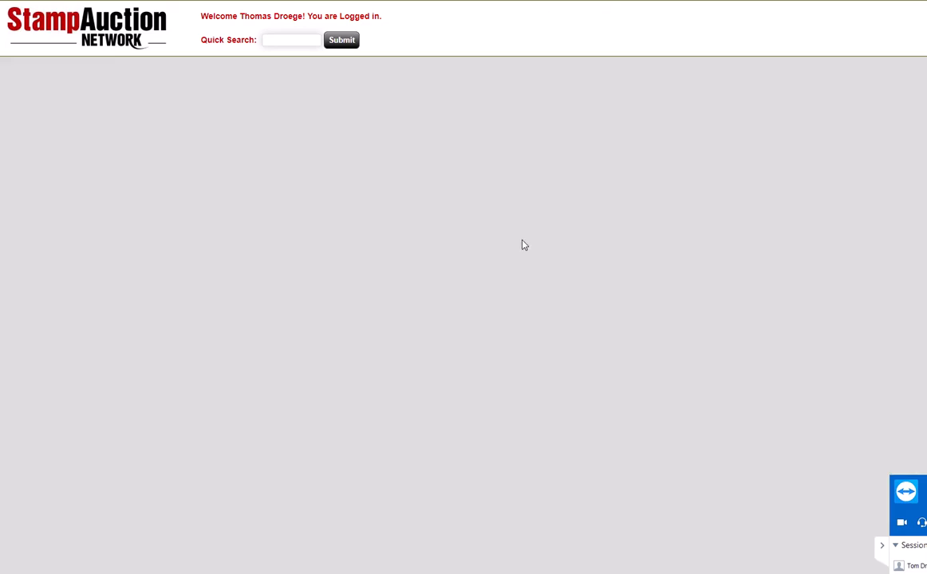
- Review the submitted unattended live bids down to the Paradise Valley Stamp Company lots
{"action": "scroll", "coordinate": [430, 227], "scroll_direction": "down", "scroll_amount": 20}
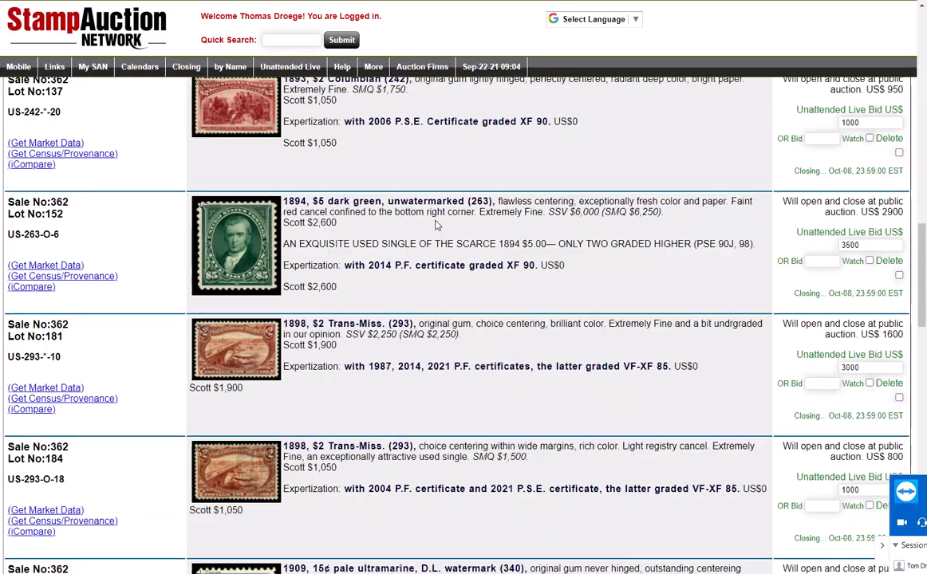
{"action": "scroll", "coordinate": [437, 226], "scroll_direction": "down", "scroll_amount": 3}
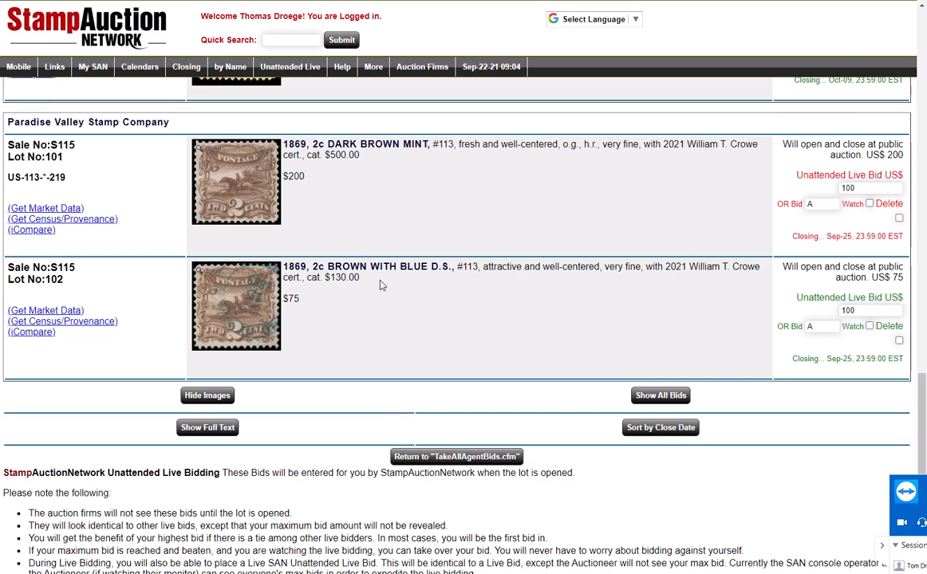
{"action": "scroll", "coordinate": [437, 268], "scroll_direction": "up", "scroll_amount": 3}
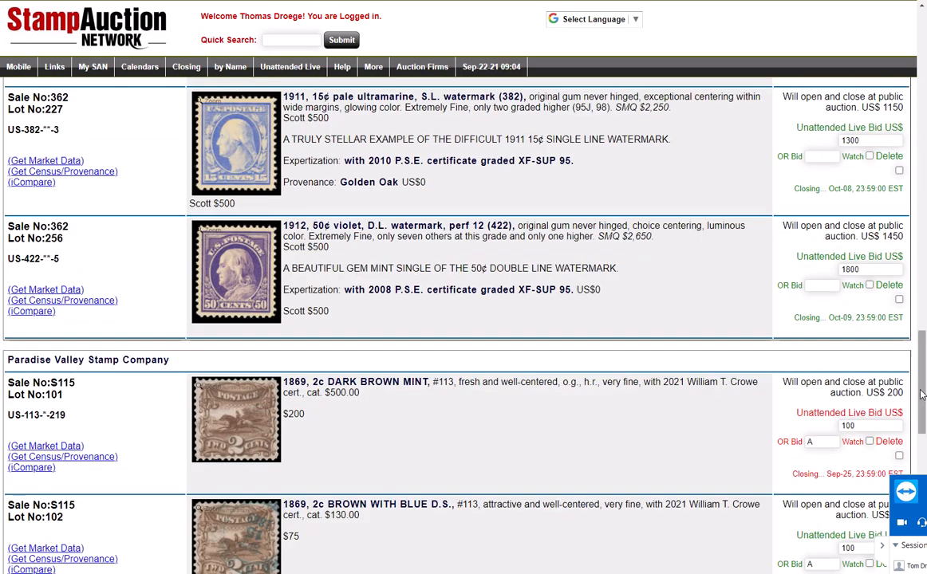
{"action": "scroll", "coordinate": [437, 268], "scroll_direction": "up", "scroll_amount": 15}
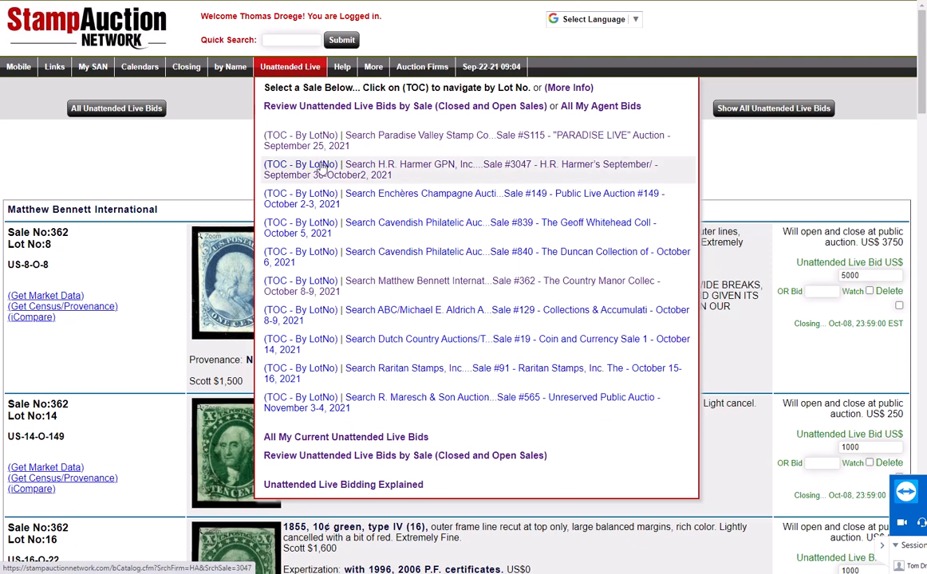
- In sale S115's unattended live bidding catalog, mark United States US NEWSPAPER lots 145 and 146 as watched and submit them
{"action": "left_click", "coordinate": [397, 139]}
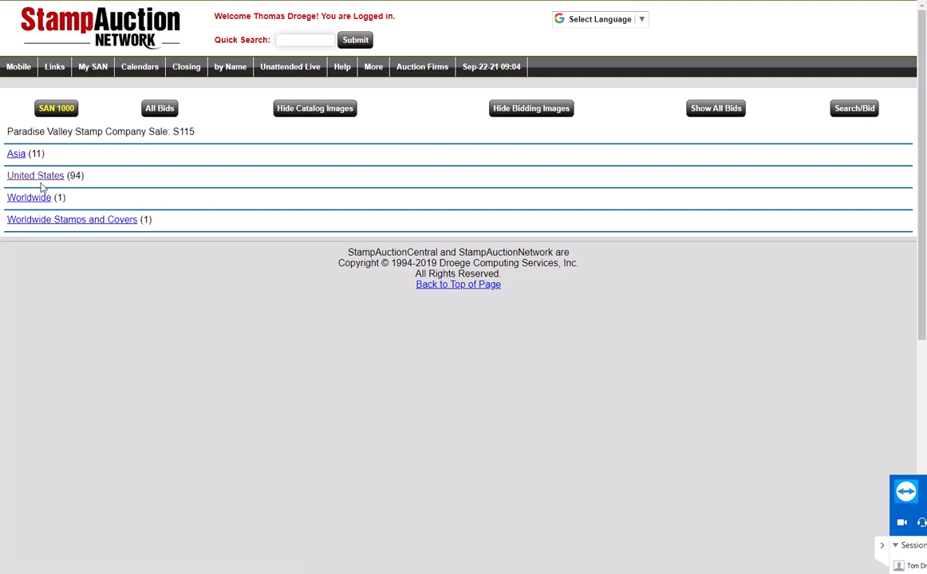
{"action": "left_click", "coordinate": [41, 178]}
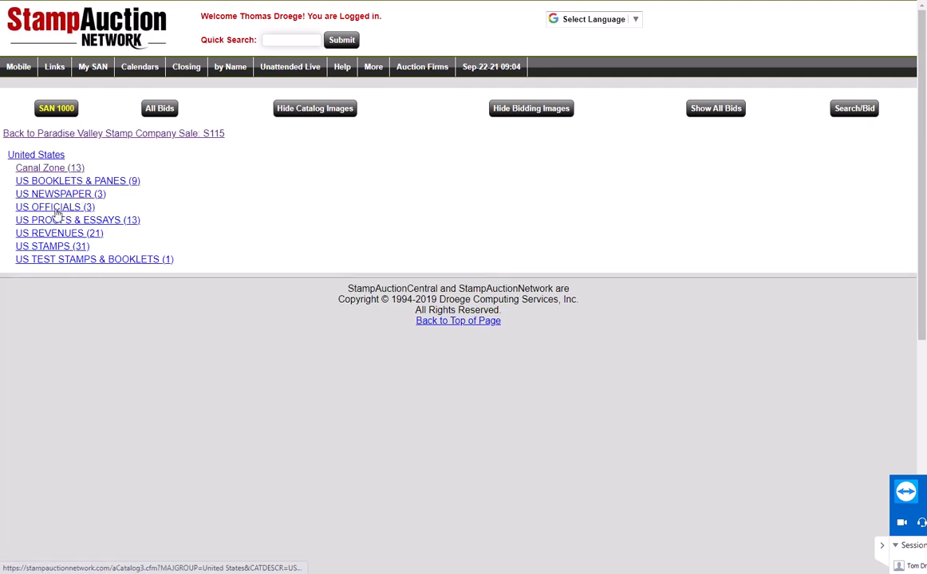
{"action": "left_click", "coordinate": [60, 197]}
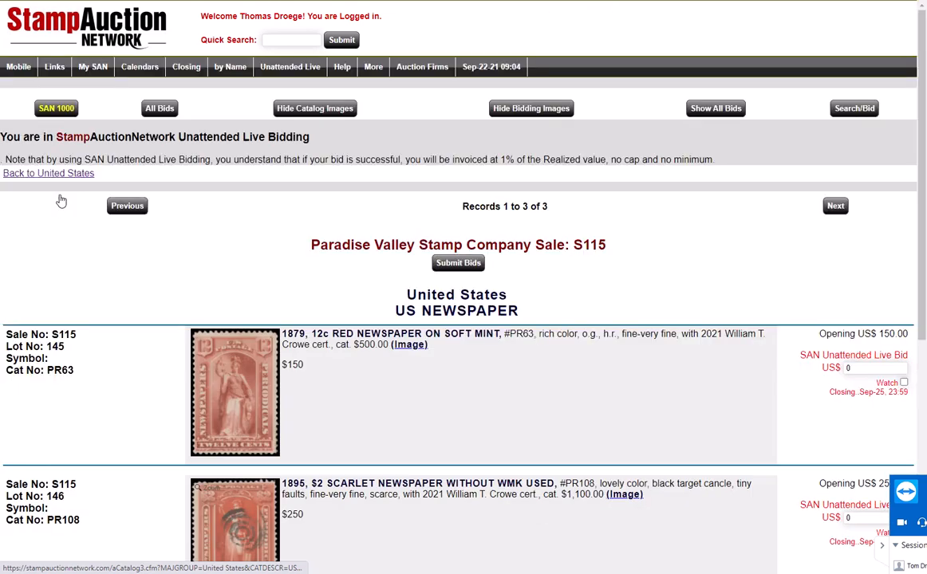
{"action": "scroll", "coordinate": [682, 247], "scroll_direction": "down", "scroll_amount": 2}
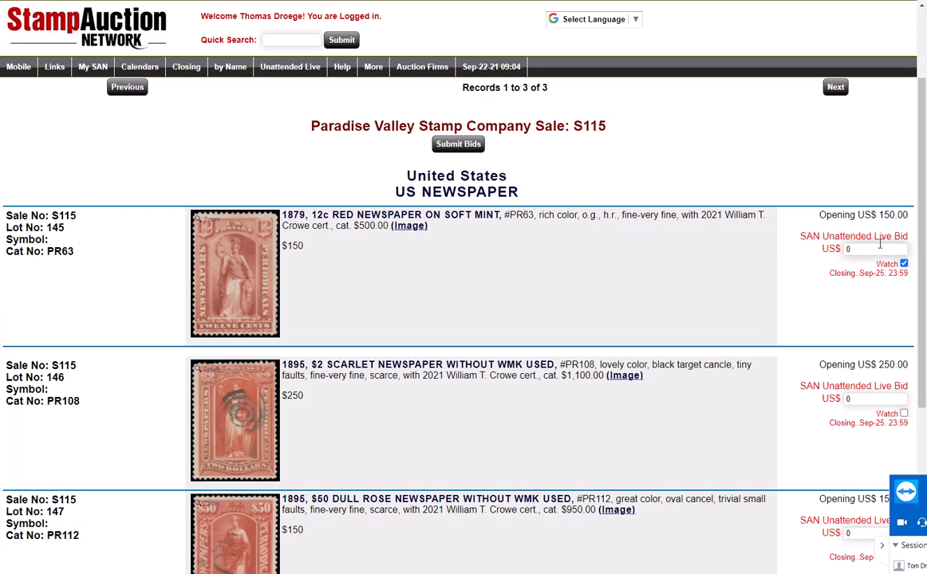
{"action": "scroll", "coordinate": [777, 273], "scroll_direction": "down", "scroll_amount": 2}
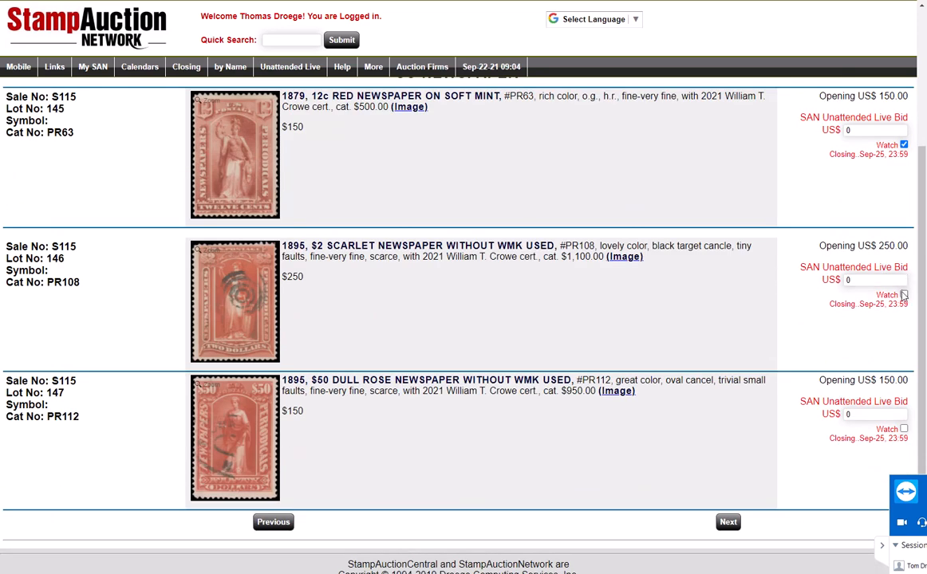
{"action": "scroll", "coordinate": [914, 203], "scroll_direction": "up", "scroll_amount": 2}
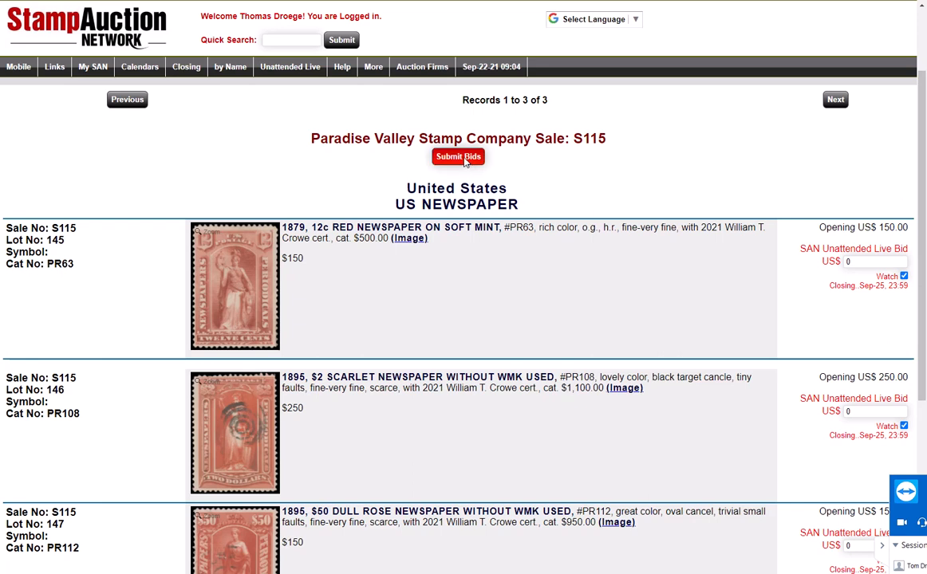
{"action": "left_click", "coordinate": [457, 157]}
- Mark S115 lots 145 and 101 for deletion in the unattended live bids list and update all bids
{"action": "scroll", "coordinate": [534, 191], "scroll_direction": "down", "scroll_amount": 20}
{"action": "scroll", "coordinate": [458, 196], "scroll_direction": "up", "scroll_amount": 3}
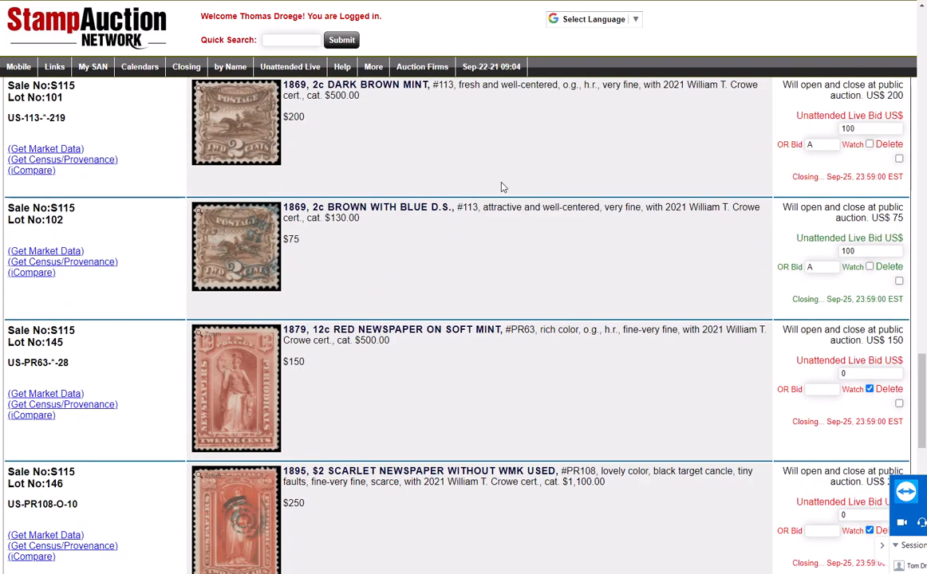
{"action": "scroll", "coordinate": [501, 186], "scroll_direction": "down", "scroll_amount": 1}
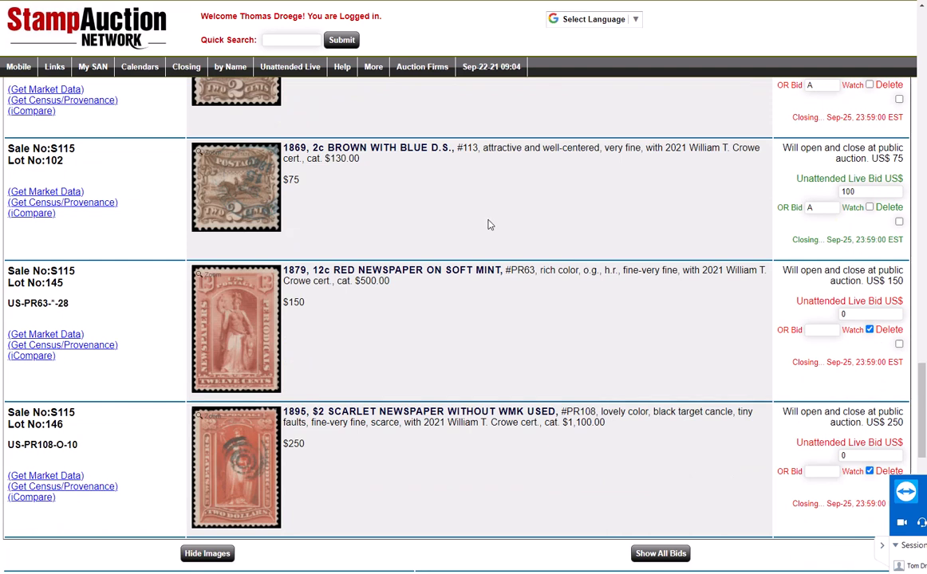
{"action": "left_click", "coordinate": [899, 345]}
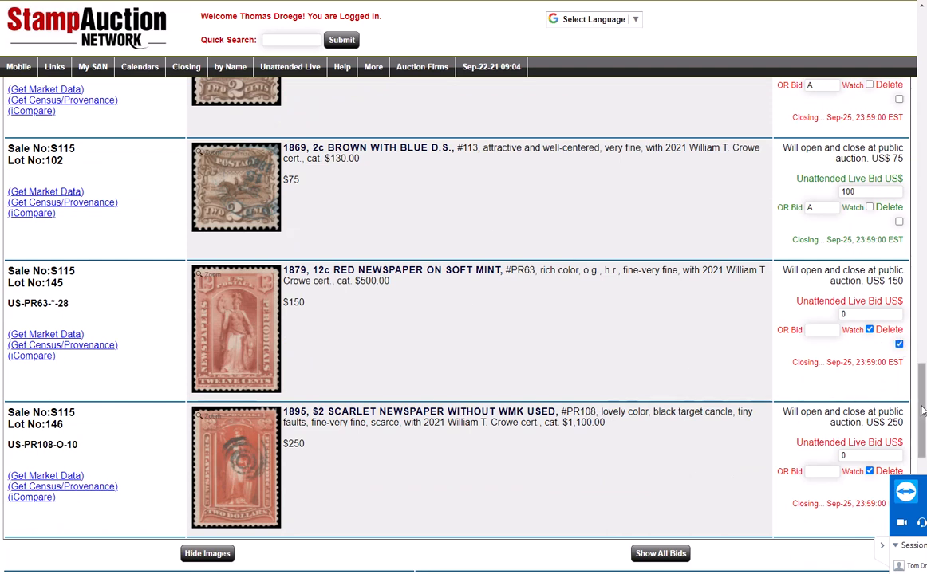
{"action": "scroll", "coordinate": [922, 382], "scroll_direction": "up", "scroll_amount": 2}
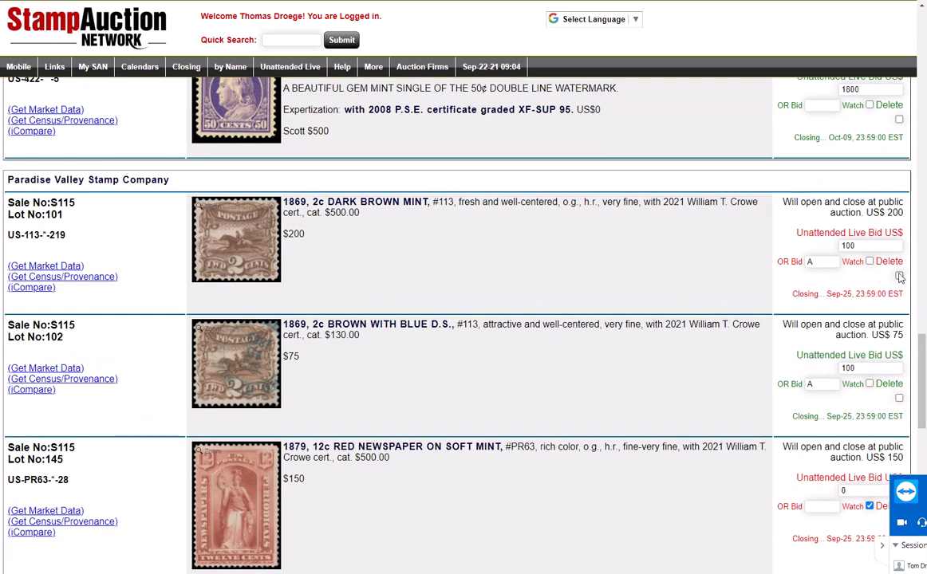
{"action": "left_click", "coordinate": [899, 276]}
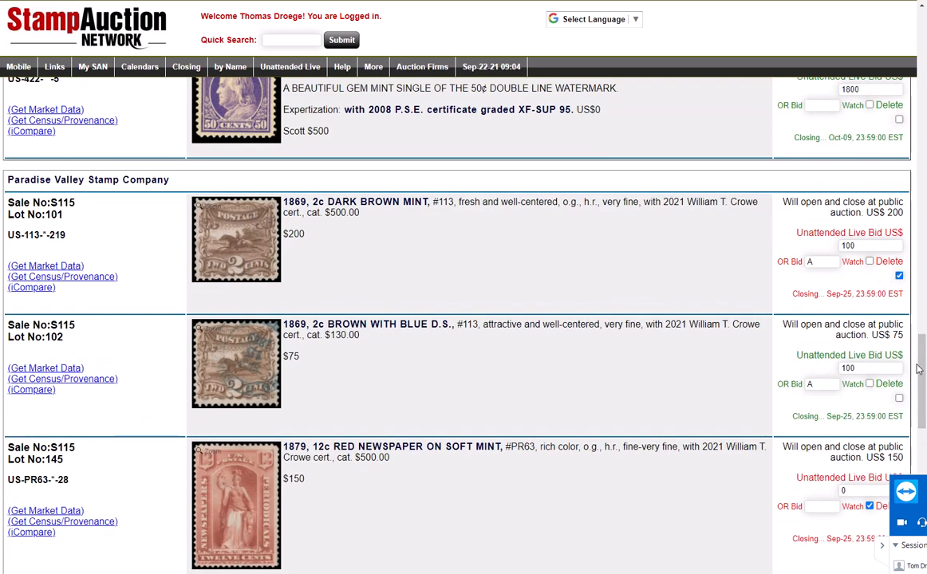
{"action": "left_click_drag", "start_coordinate": [918, 367], "coordinate": [919, 40]}
{"action": "left_click", "coordinate": [456, 177]}
- Check which Paradise Valley Stamp Company lots remain in the updated unattended live bids list
{"action": "mouse_move", "coordinate": [280, 75]}
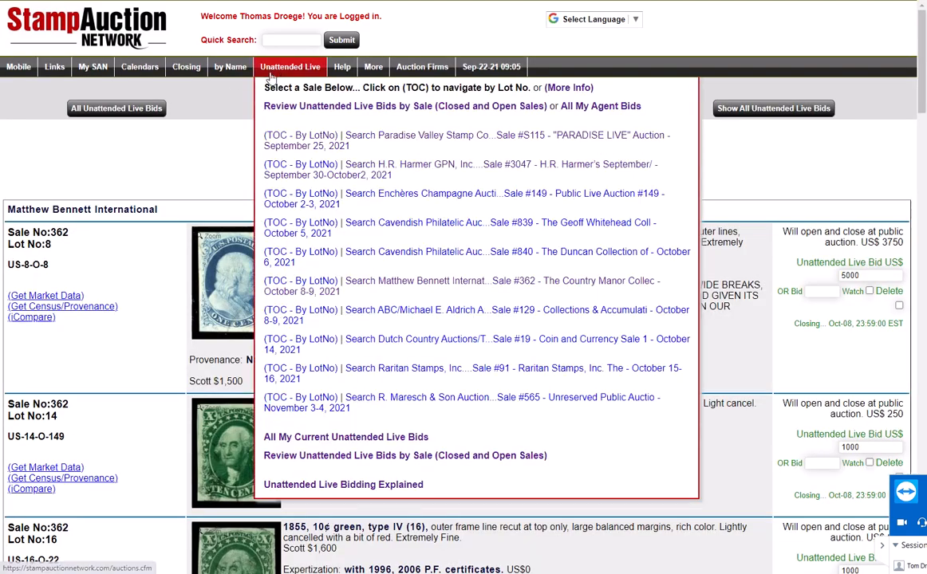
{"action": "scroll", "coordinate": [910, 274], "scroll_direction": "down", "scroll_amount": 10}
{"action": "left_click_drag", "start_coordinate": [911, 275], "coordinate": [914, 449]}
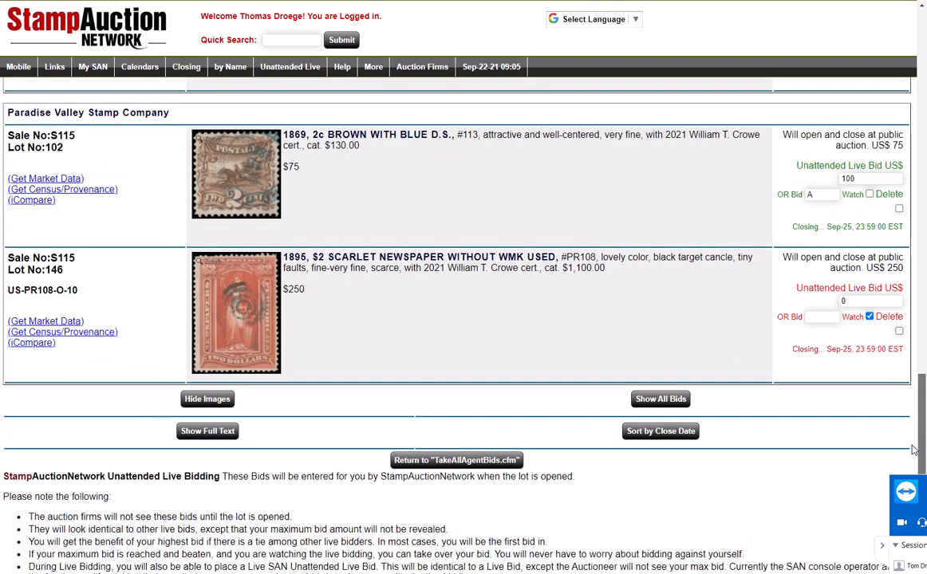
{"action": "left_click_drag", "start_coordinate": [913, 450], "coordinate": [921, 187]}
- Open the list of all my agent bids across the current unattended live sales
{"action": "mouse_move", "coordinate": [293, 69]}
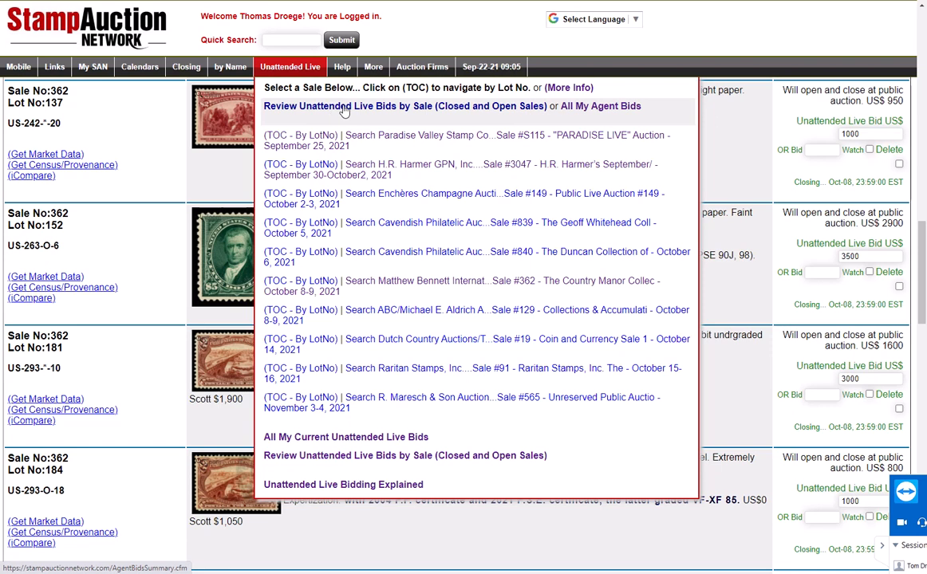
{"action": "left_click", "coordinate": [585, 112]}
{"action": "left_click_drag", "start_coordinate": [924, 64], "coordinate": [903, 71]}
- Open the by-sale summary of unattended live bids for closed and open sales and review the bids for Paradise Valley sale S115
{"action": "mouse_move", "coordinate": [262, 69]}
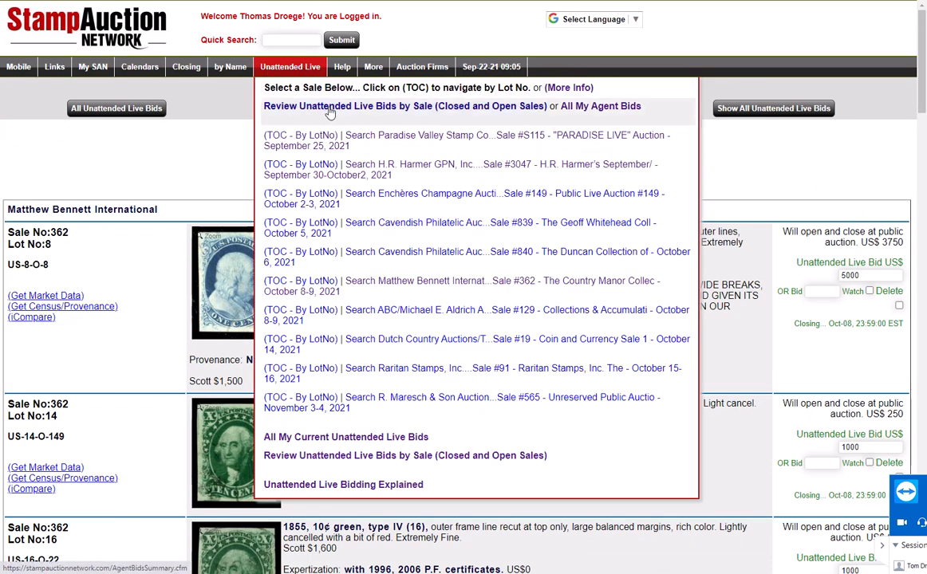
{"action": "left_click", "coordinate": [300, 106]}
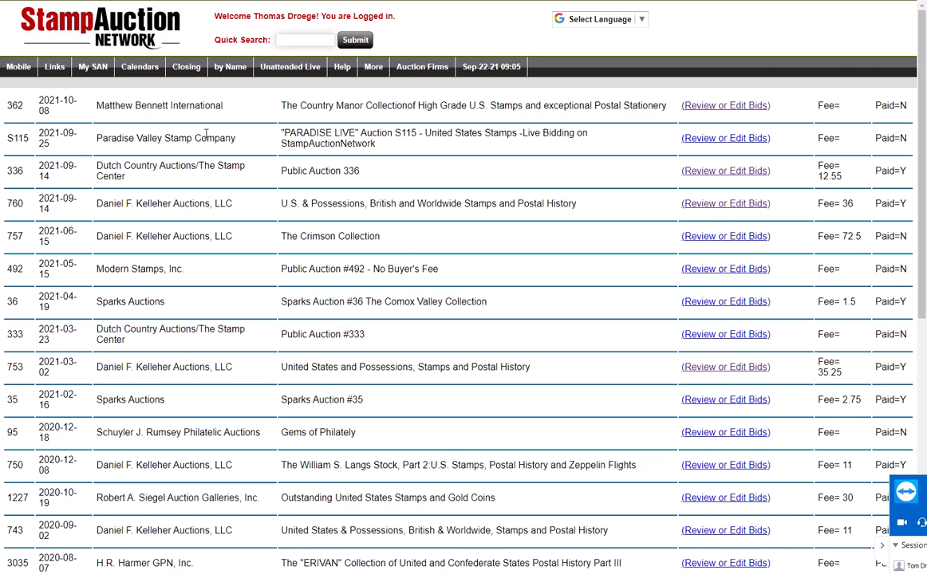
{"action": "left_click", "coordinate": [706, 138]}
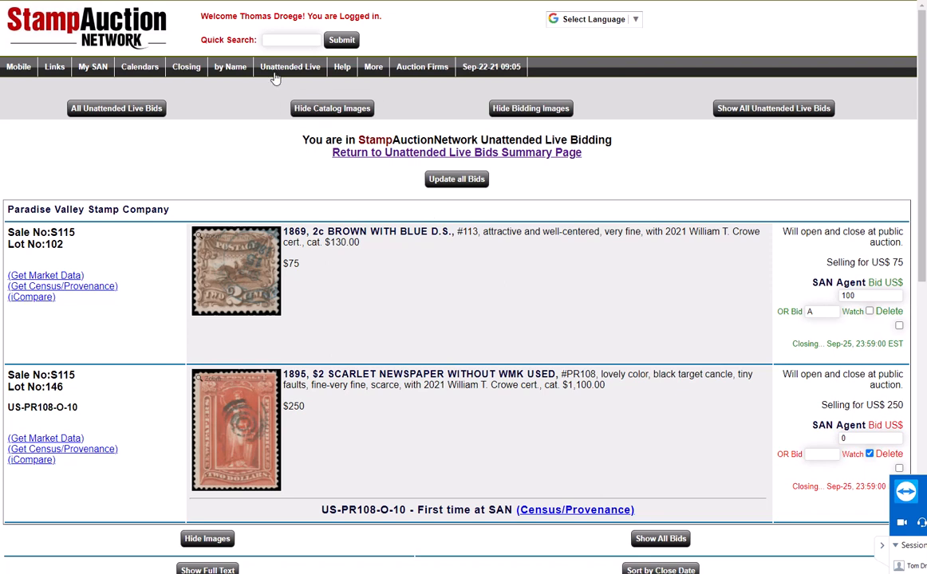
{"action": "mouse_move", "coordinate": [291, 70]}
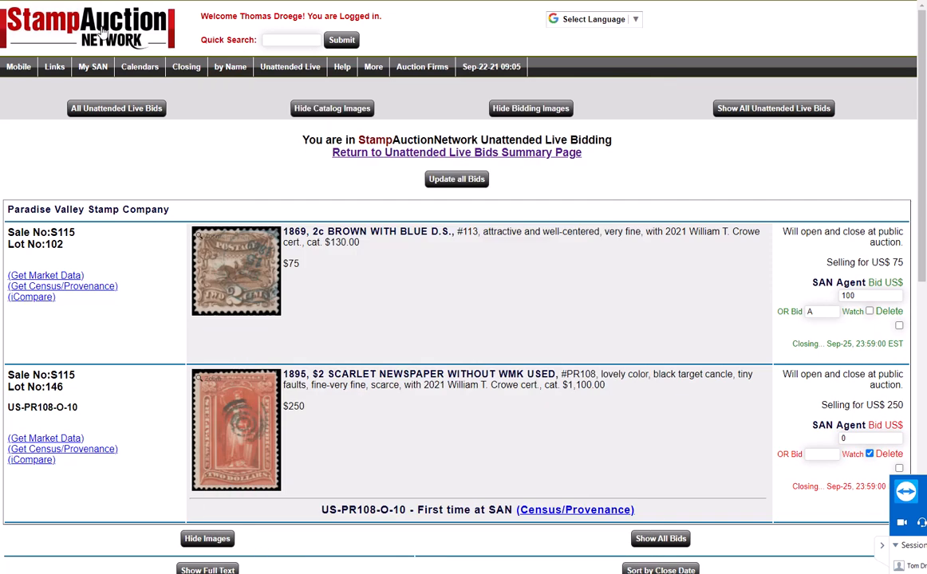
- From the home page, open Paradise Valley sale S115's introduction page and view its public auction bidding screen
{"action": "left_click", "coordinate": [102, 29]}
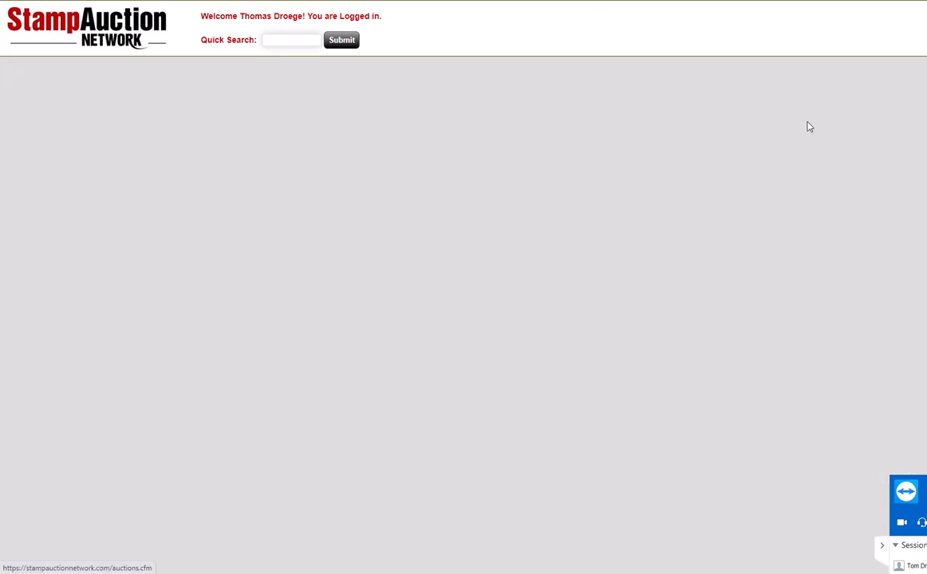
{"action": "left_click", "coordinate": [722, 191]}
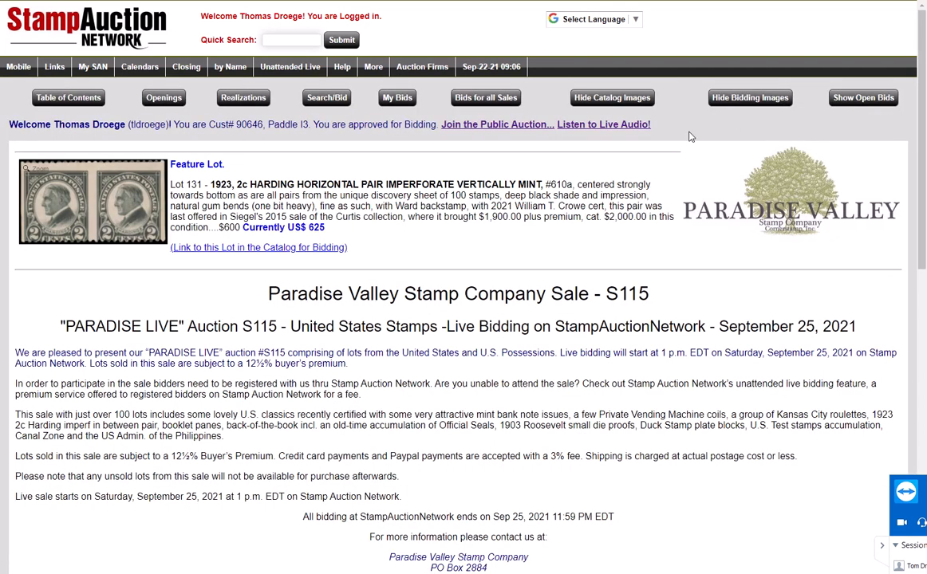
{"action": "left_click", "coordinate": [467, 125]}
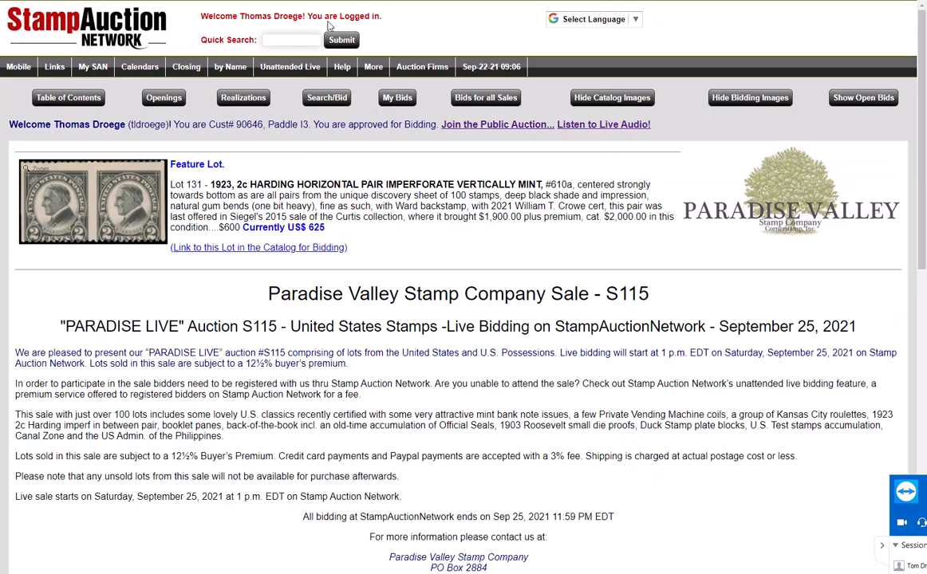
- Show the site's available help resources
{"action": "mouse_move", "coordinate": [342, 66]}
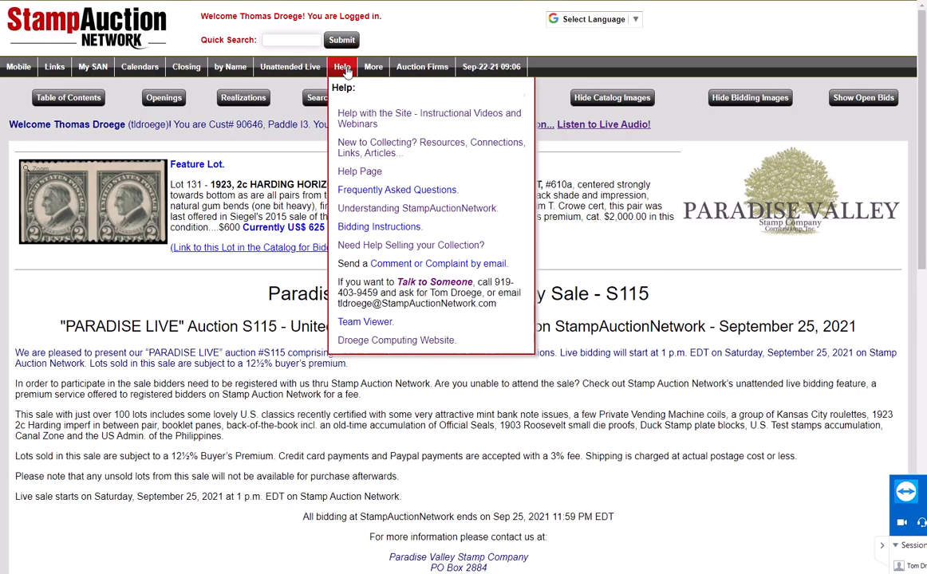